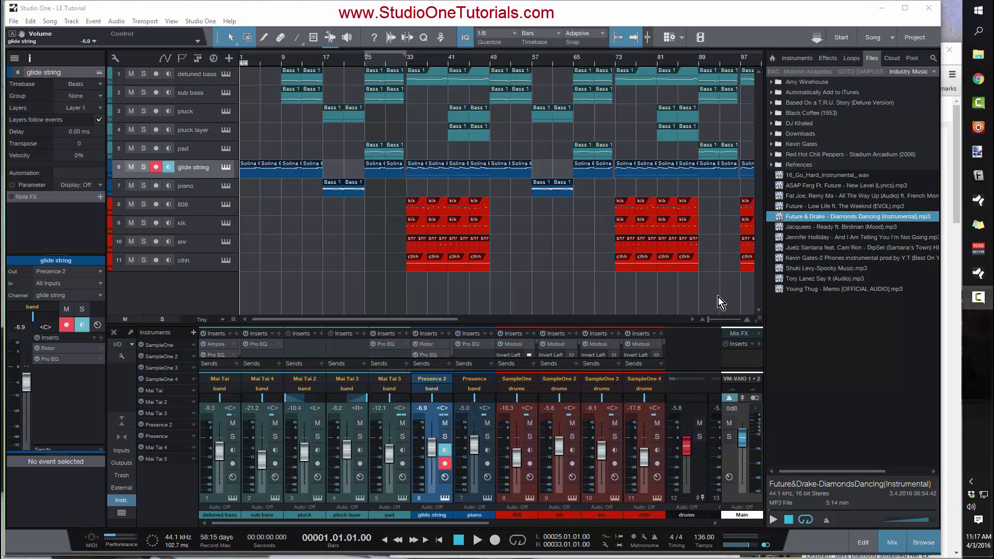
Play the 'LE Tutorial' trap beat from the top and stop it near bar 44
key("space")
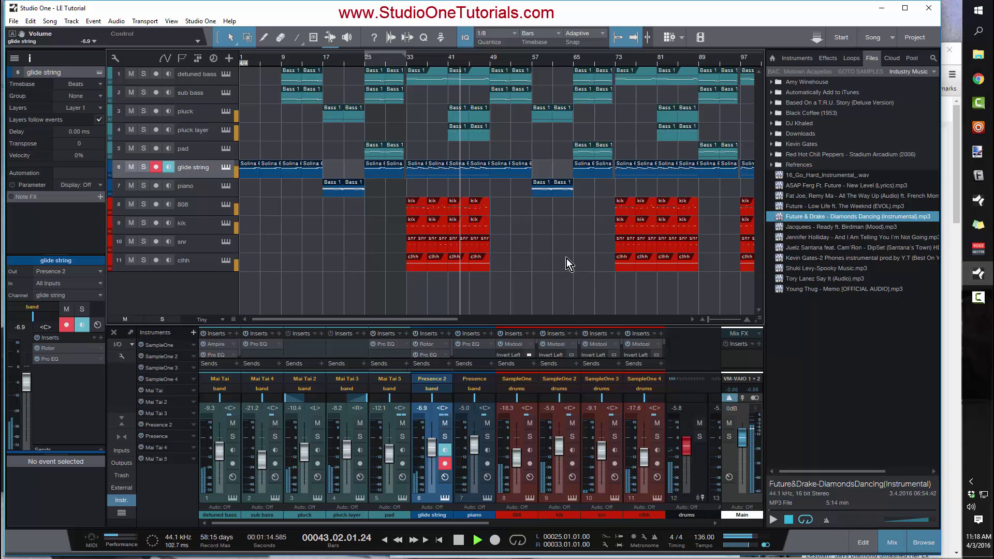
key("space")
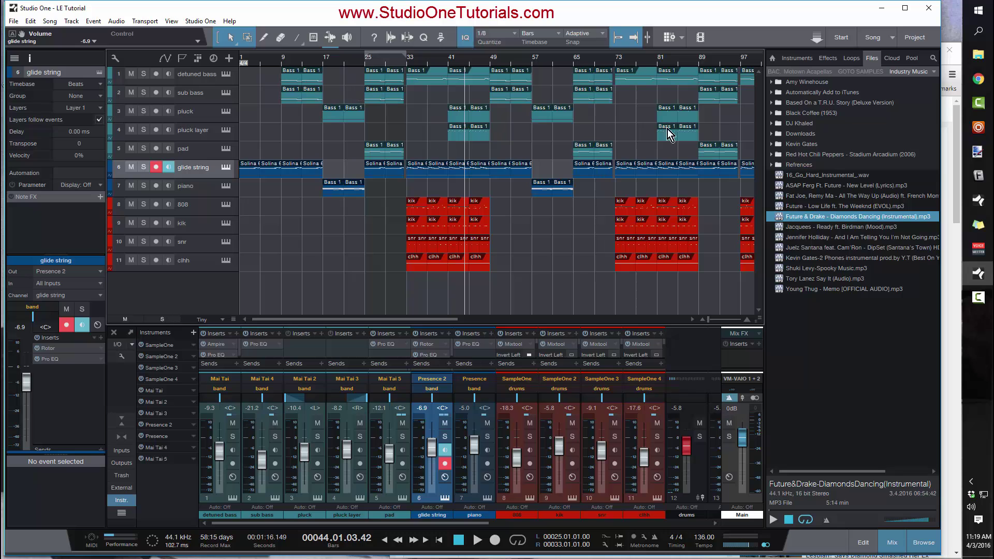
left_click(226, 76)
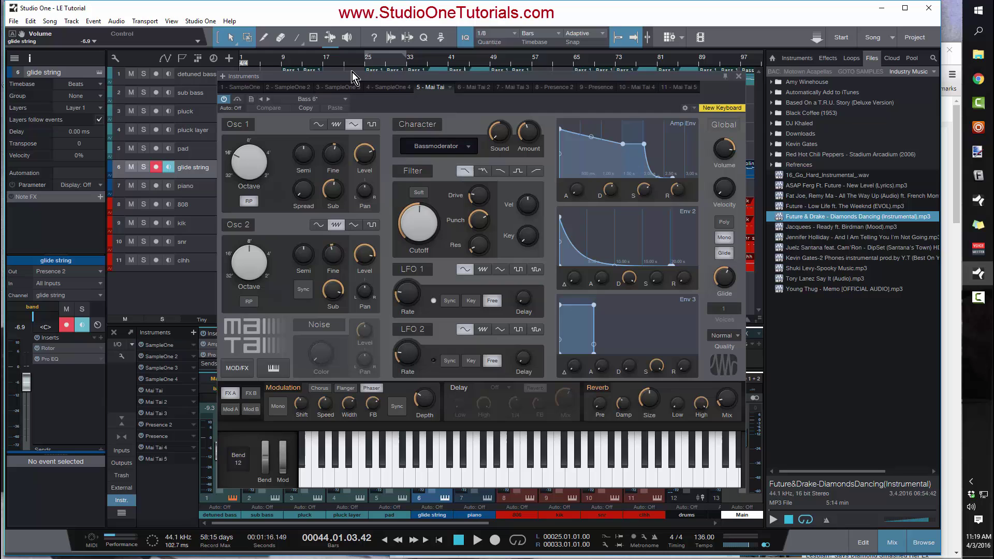
mouse_move(352, 78)
left_mouse_down()
mouse_move(381, 51)
mouse_move(357, 83)
mouse_move(340, 83)
mouse_move(359, 74)
mouse_move(376, 87)
mouse_move(418, 78)
mouse_move(459, 58)
mouse_move(515, 55)
mouse_move(525, 67)
mouse_move(411, 43)
mouse_move(344, 60)
mouse_move(338, 75)
mouse_move(360, 73)
left_mouse_up()
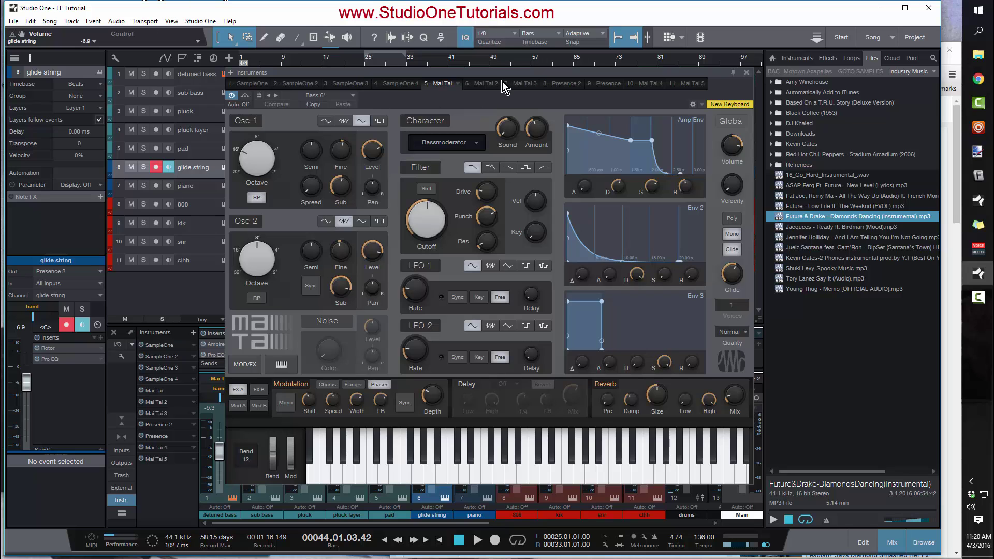
mouse_move(493, 72)
left_mouse_down()
mouse_move(493, 63)
mouse_move(508, 72)
left_mouse_up()
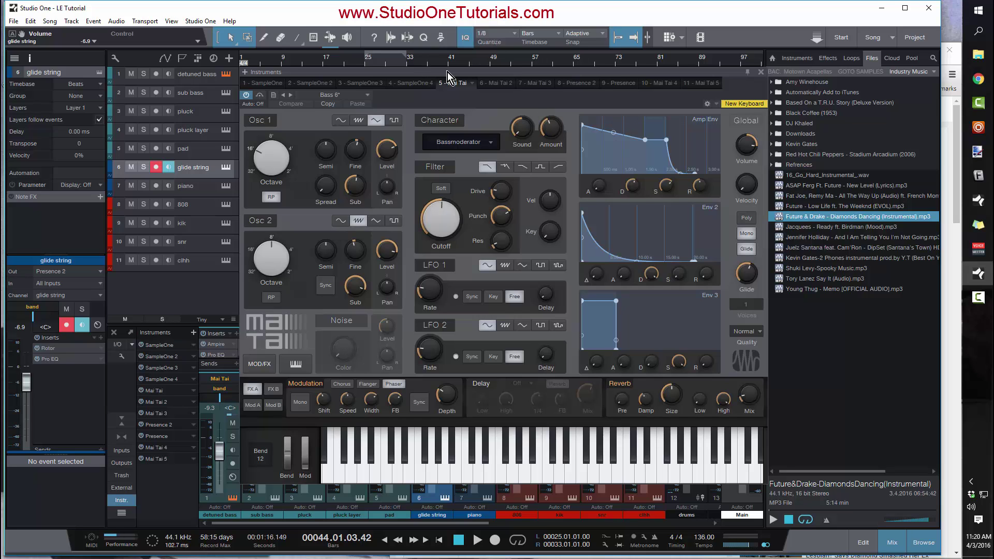
mouse_move(447, 72)
left_mouse_down()
mouse_move(455, 82)
mouse_move(448, 73)
left_mouse_up()
Close the bass synth editor and set a loop over bars 1 to 9
left_click(761, 72)
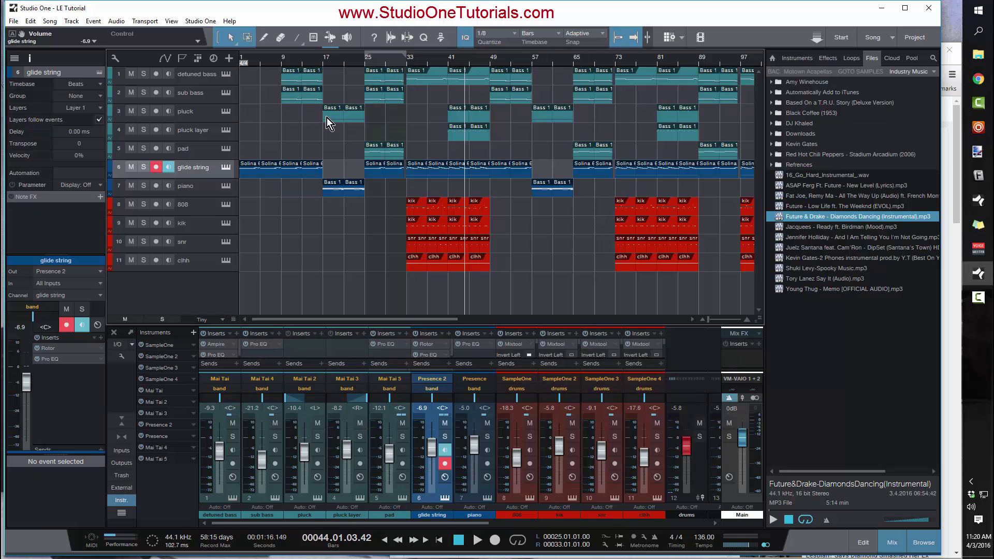
left_click(282, 64)
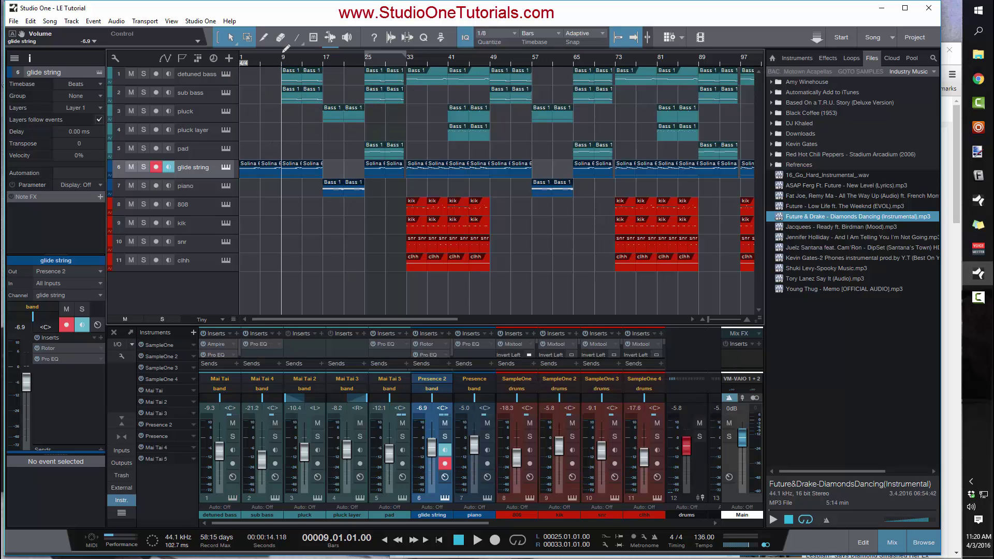
left_click_drag(315, 52, 282, 54)
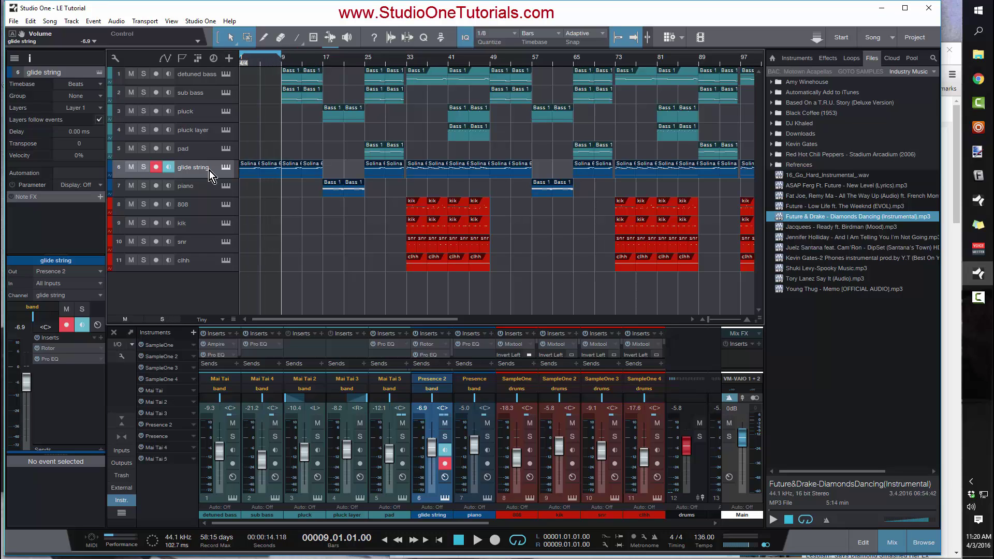
Check the glide string's Presence XT 'Solina Space A' preset, then play the loop
left_click(225, 168)
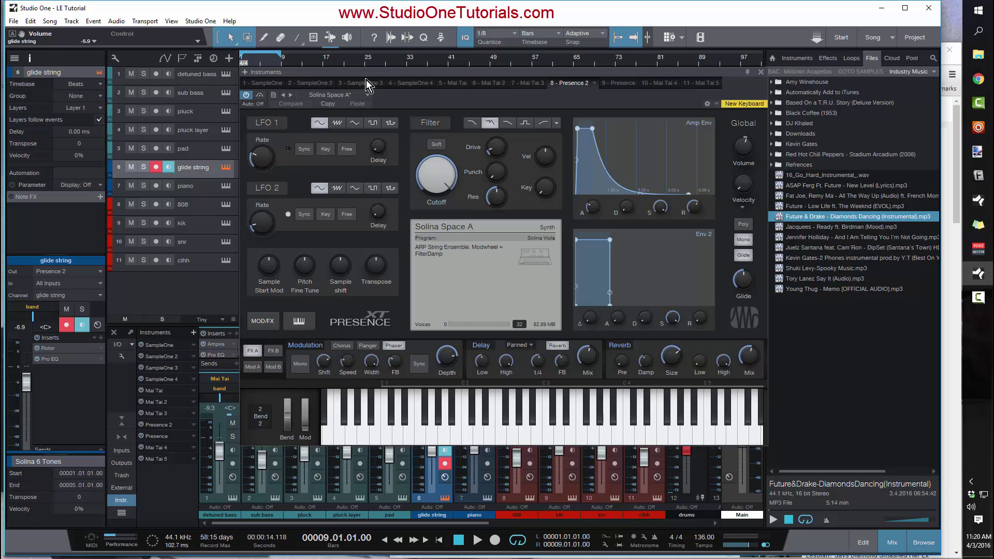
left_click_drag(375, 79, 372, 186)
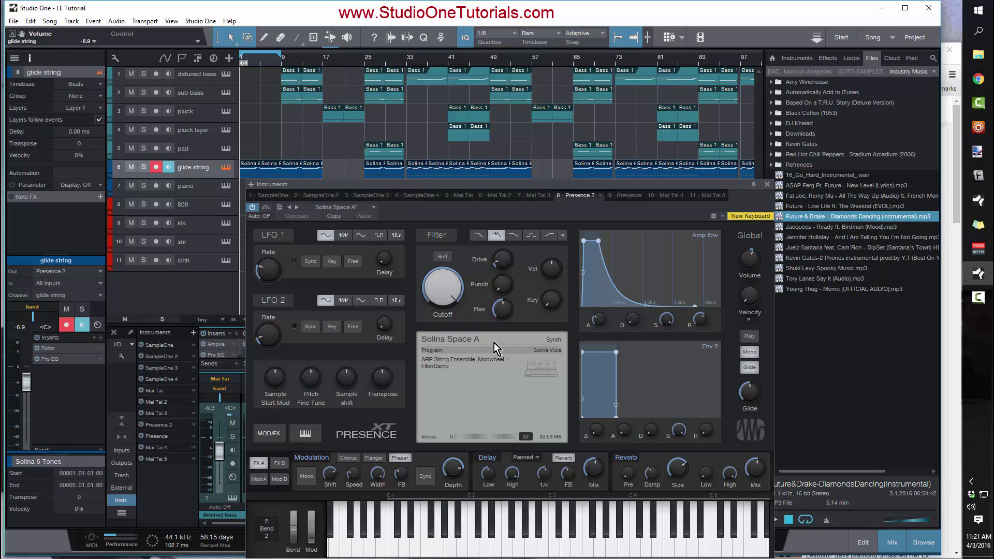
left_click(374, 207)
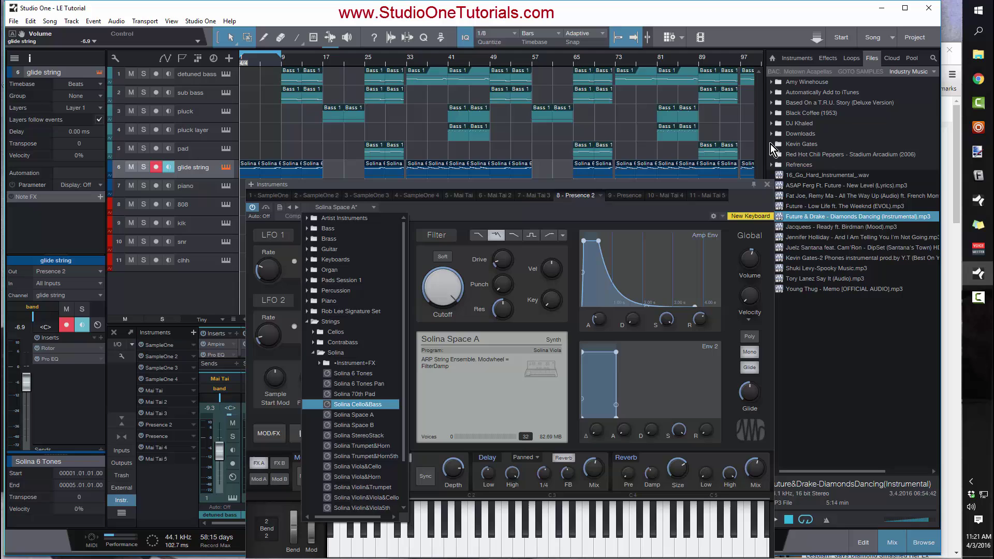
left_click(768, 185)
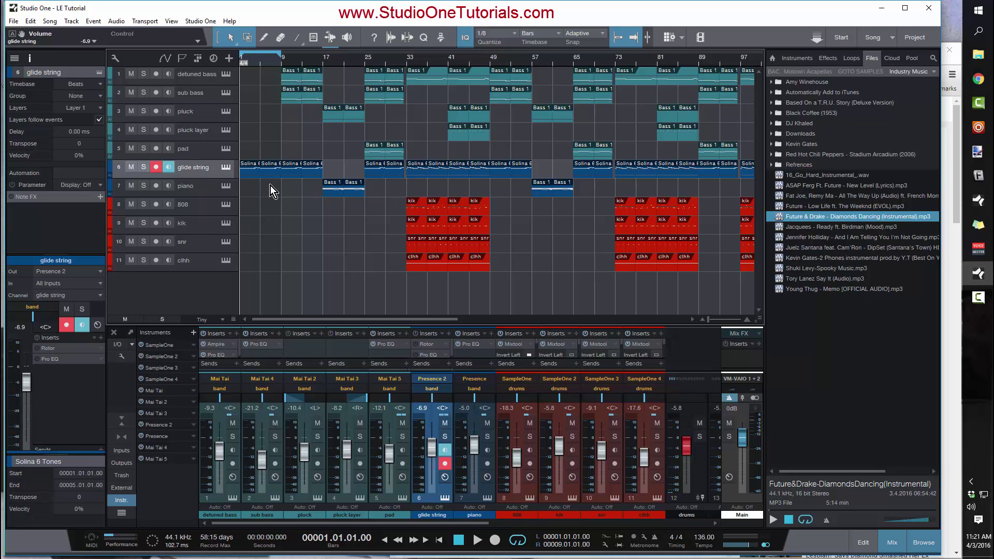
key("space")
Try the glide string patch in Poly mode and bypass its Delay and Reverb effects
left_click(226, 167)
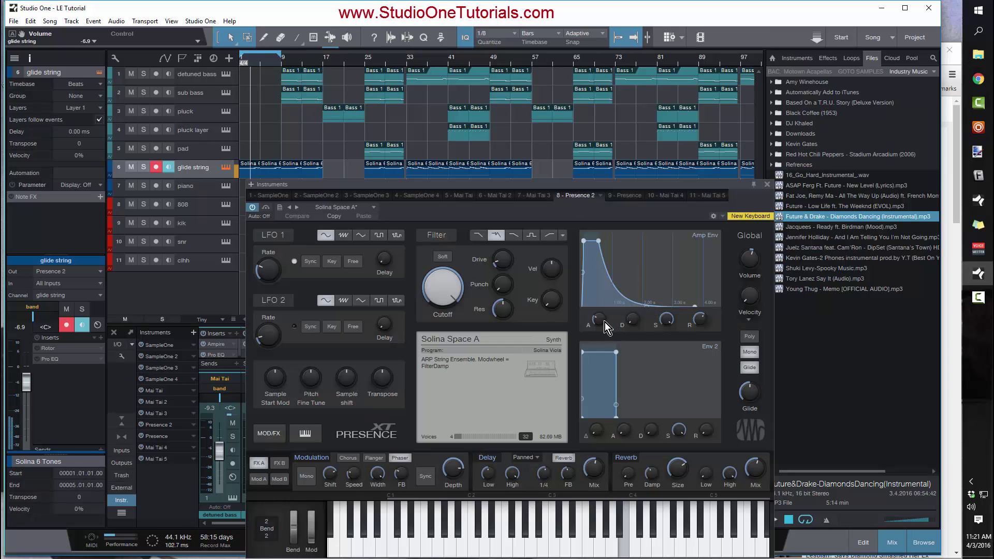
mouse_move(604, 321)
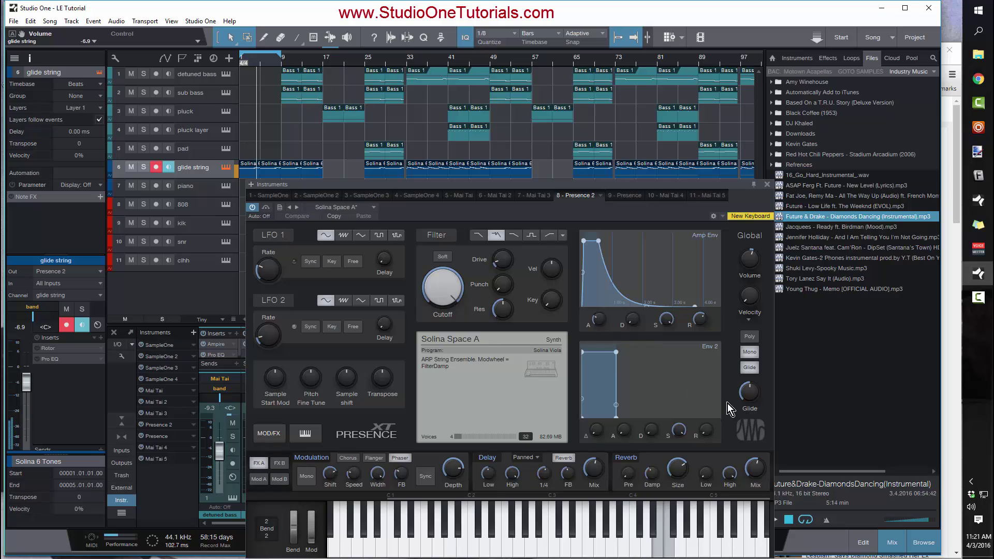
left_click(750, 355)
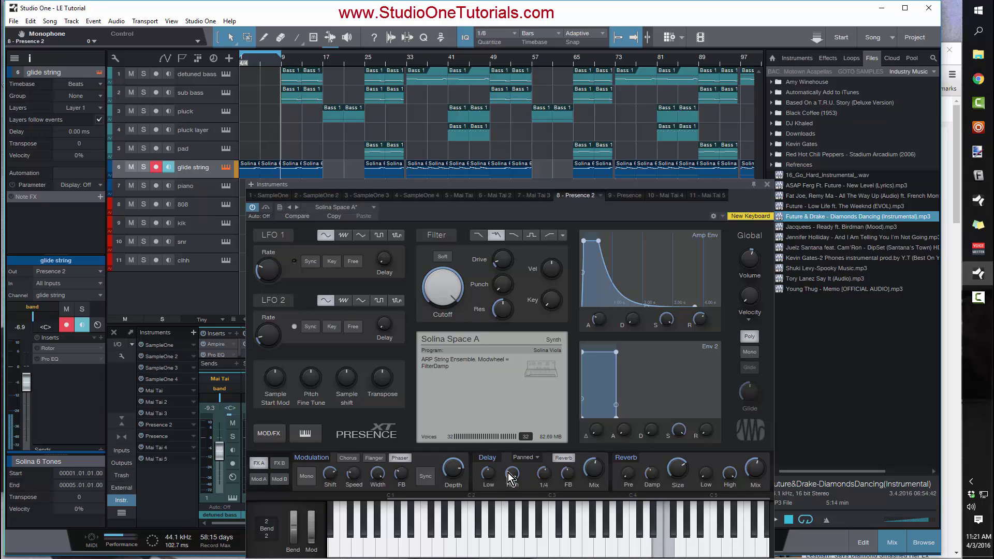
left_click(487, 458)
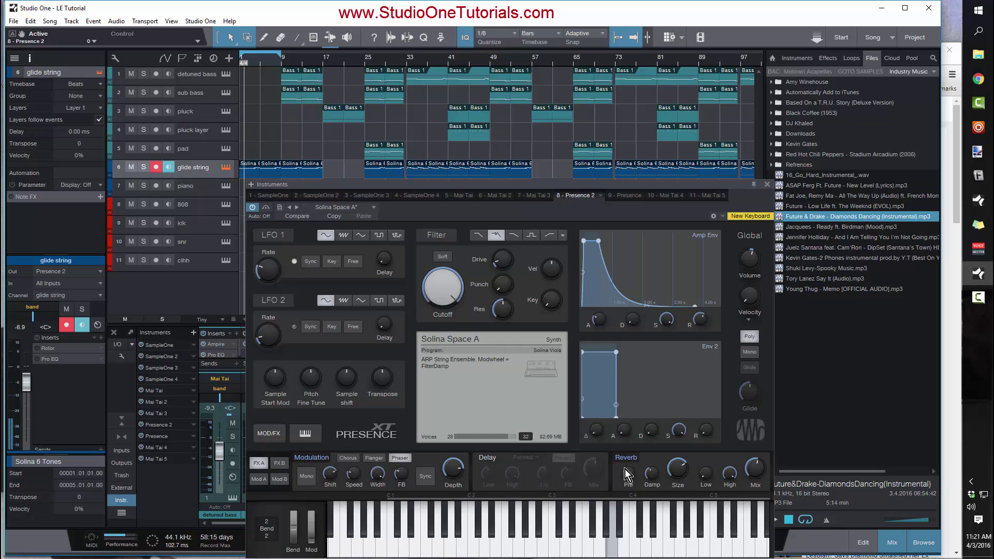
left_click(626, 460)
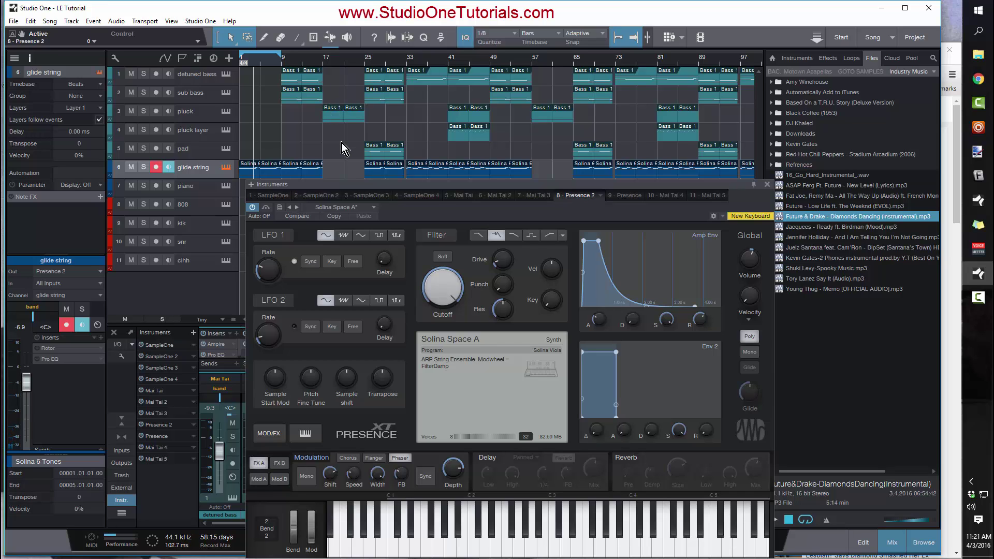
Set the glide string patch back to Mono with Glide enabled
left_click(275, 141)
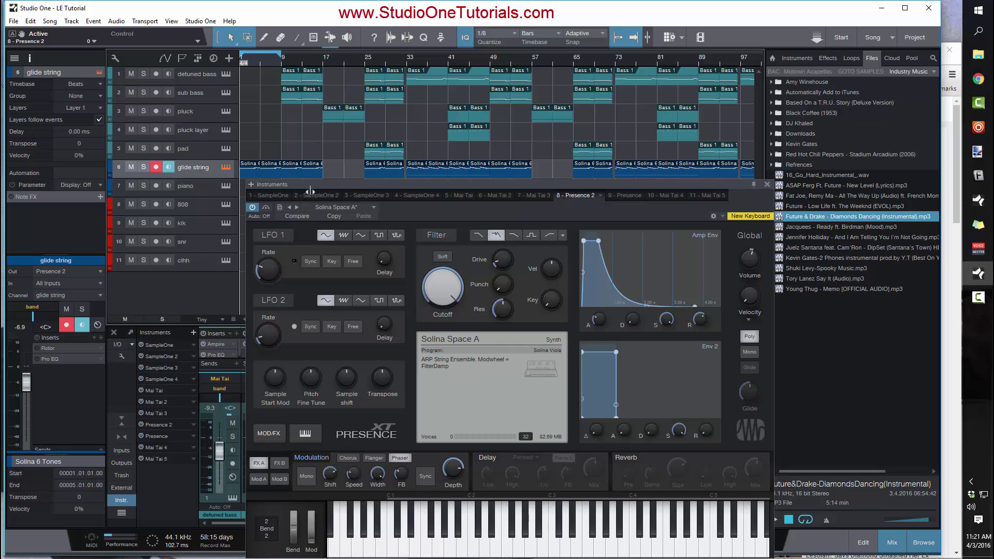
left_click(750, 352)
left_click(751, 367)
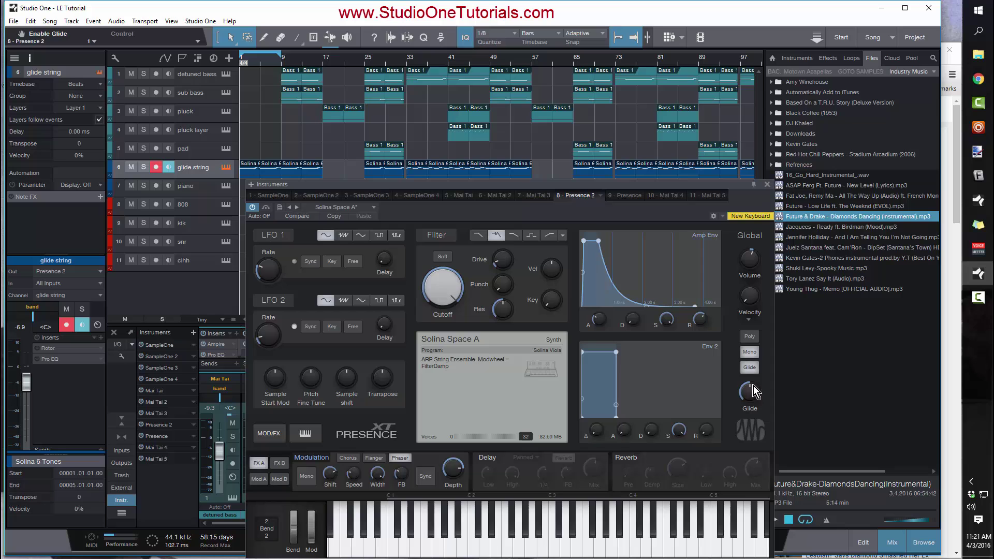
Extend the glide string's E4 note at beat 4.2 to 4.03.03.00 and open its Rotor insert
double_click(247, 173)
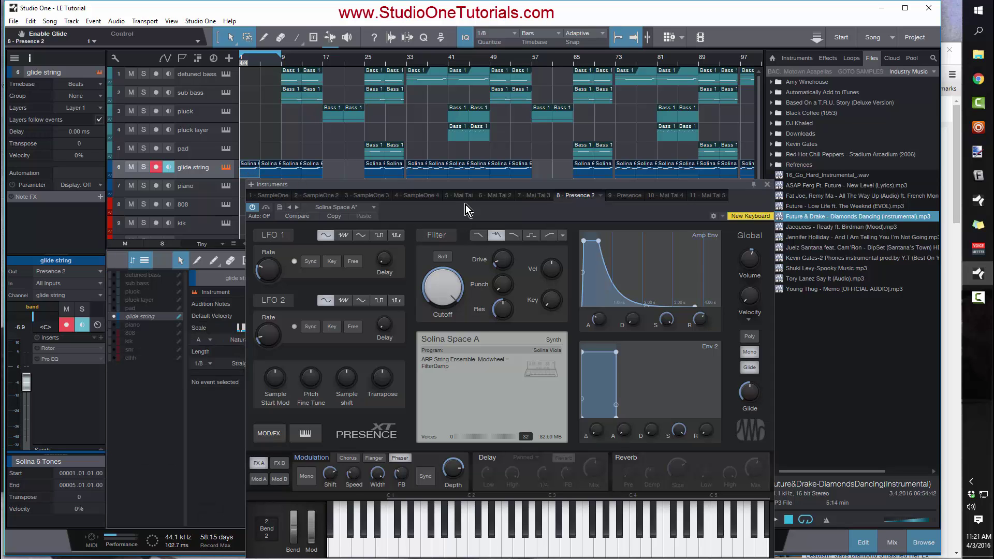
left_click_drag(453, 211, 474, 458)
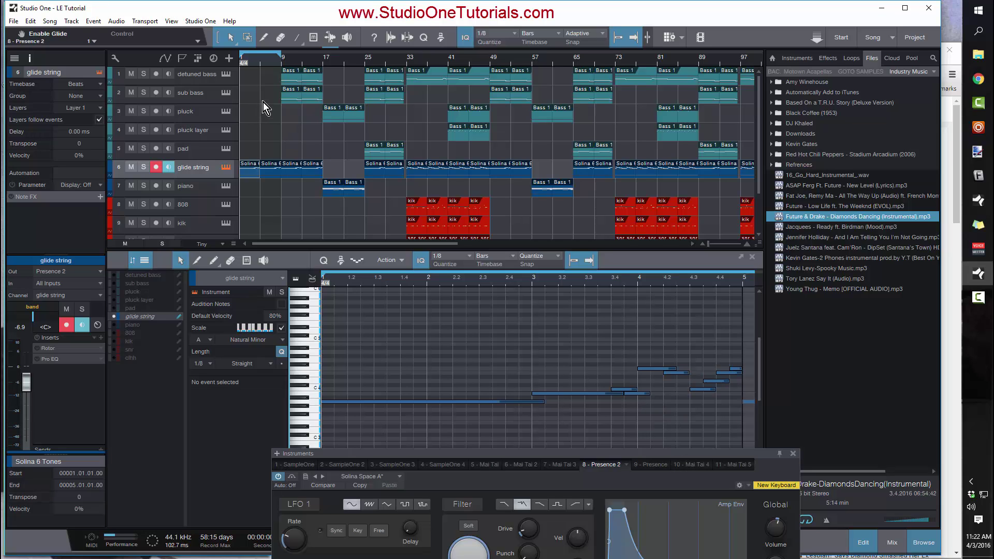
key("space")
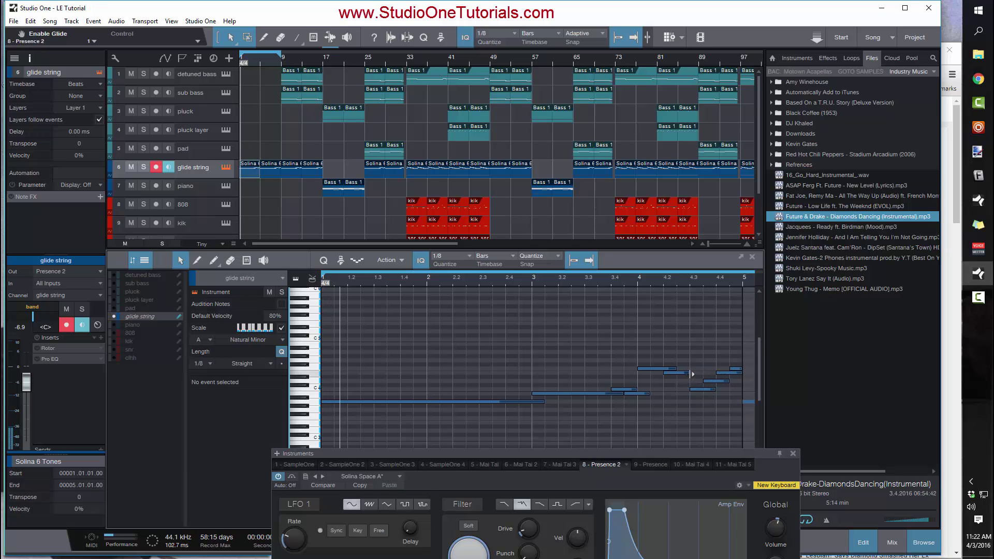
left_click_drag(688, 373, 699, 380)
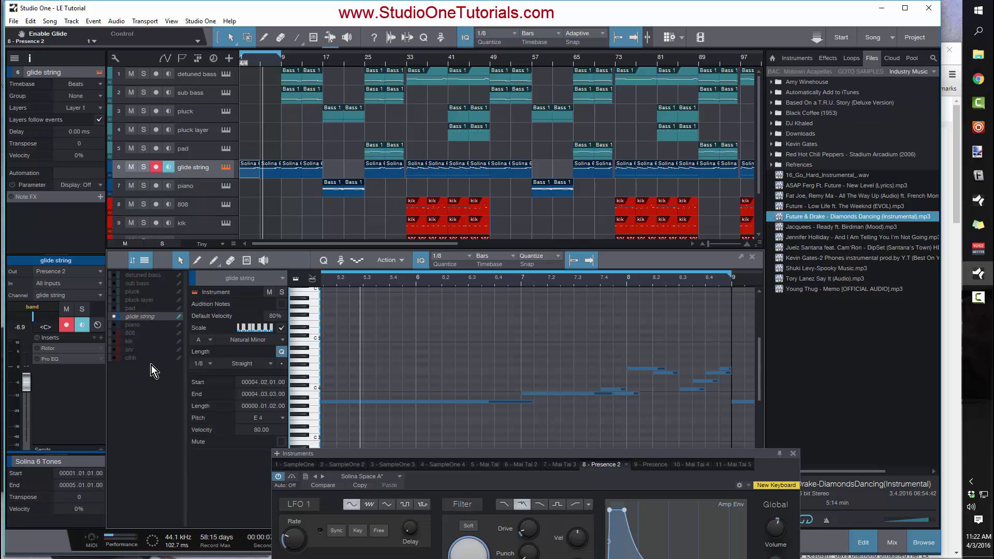
left_click(83, 349)
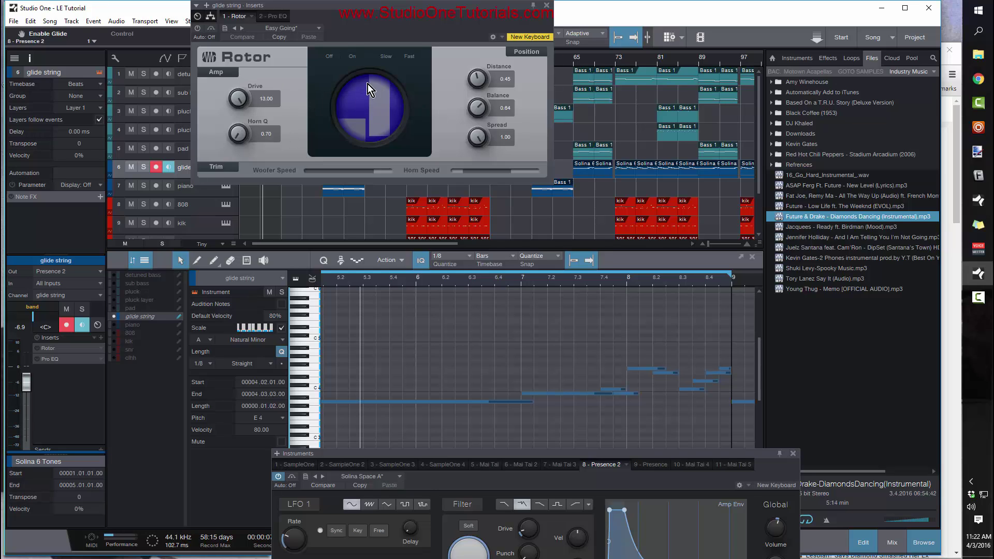
Switch on the Rotor with its 'Easy Going' slow setting and show the Pro EQ insert
left_click(311, 32)
left_click(381, 33)
left_click(200, 29)
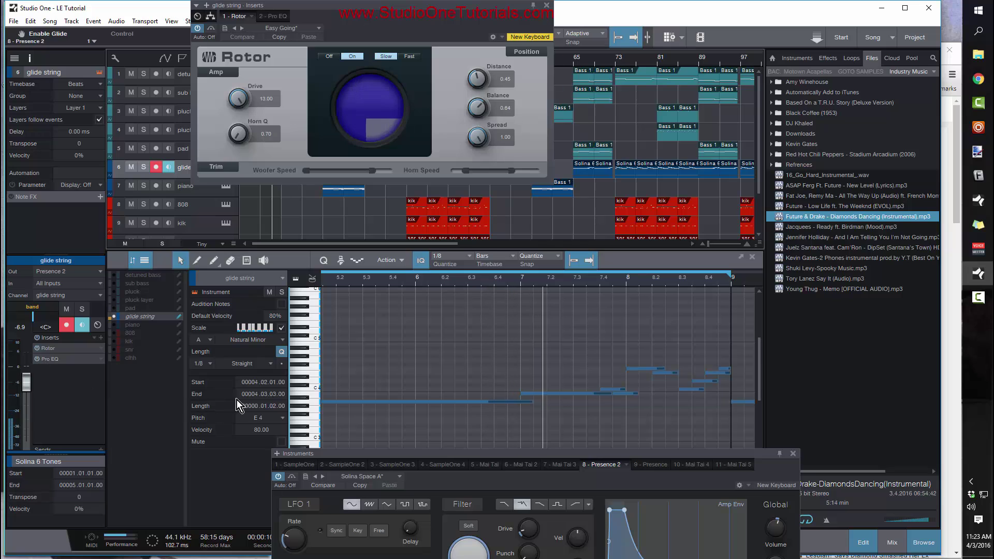
left_click(83, 358)
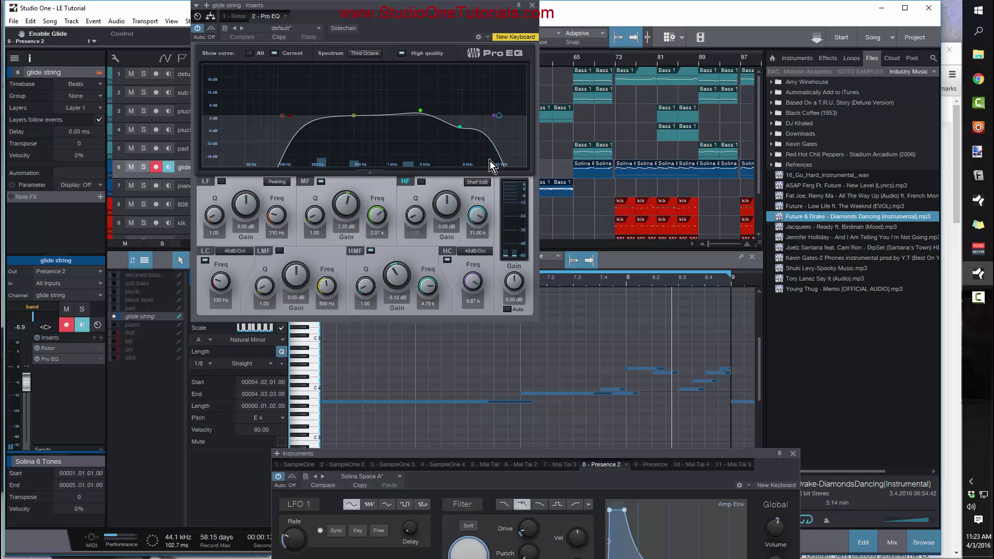
Close the Inserts window and drag the glide string's Presence XT editor back into full view
left_click(532, 4)
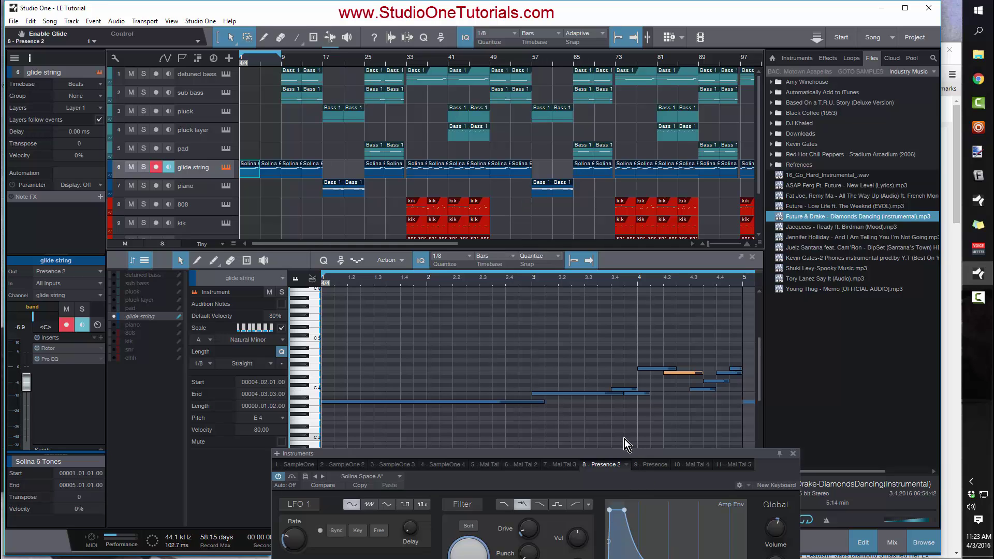
left_click_drag(626, 453, 642, 87)
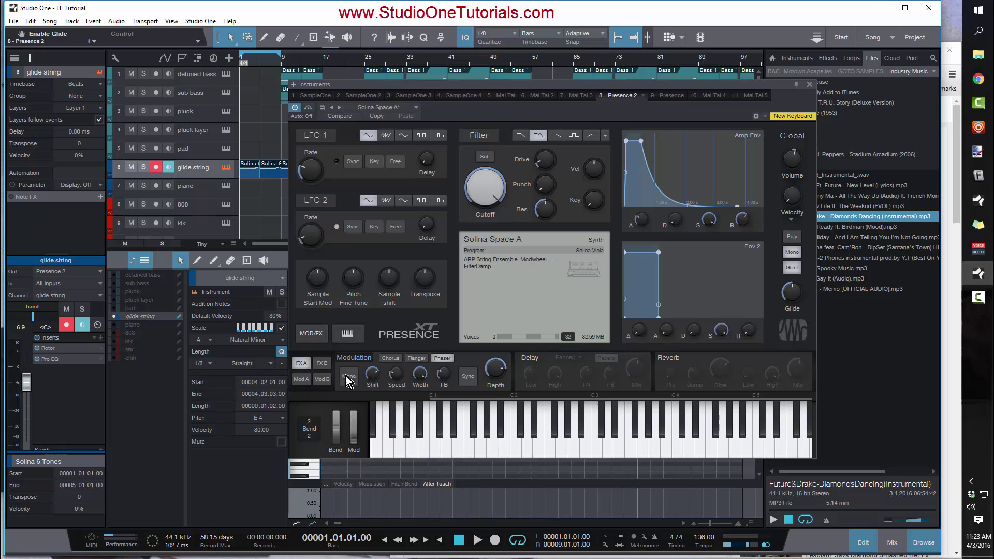
Raise the Solina Space A patch's filter Drive slightly via Mod A, then close Presence XT
left_click(300, 379)
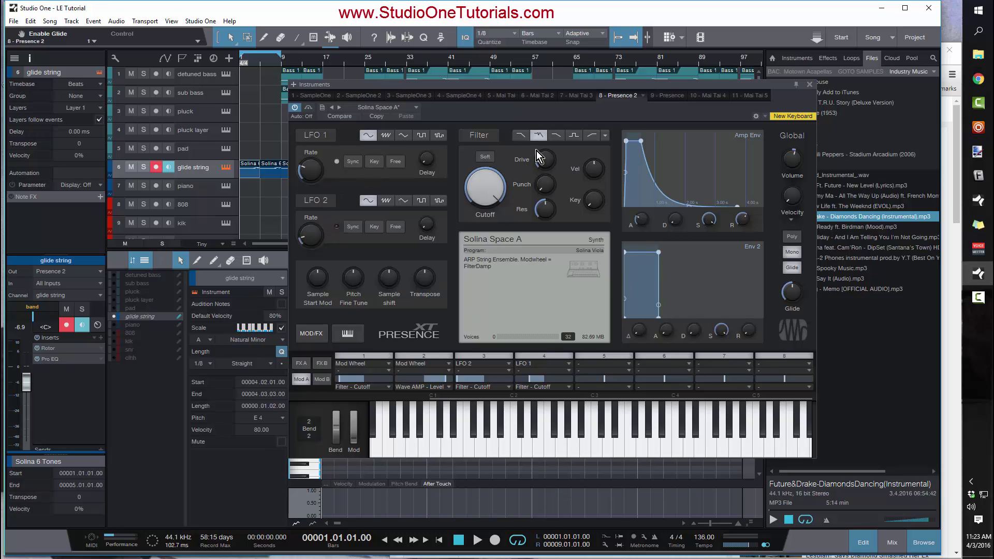
left_click_drag(536, 151, 536, 146)
left_click(810, 84)
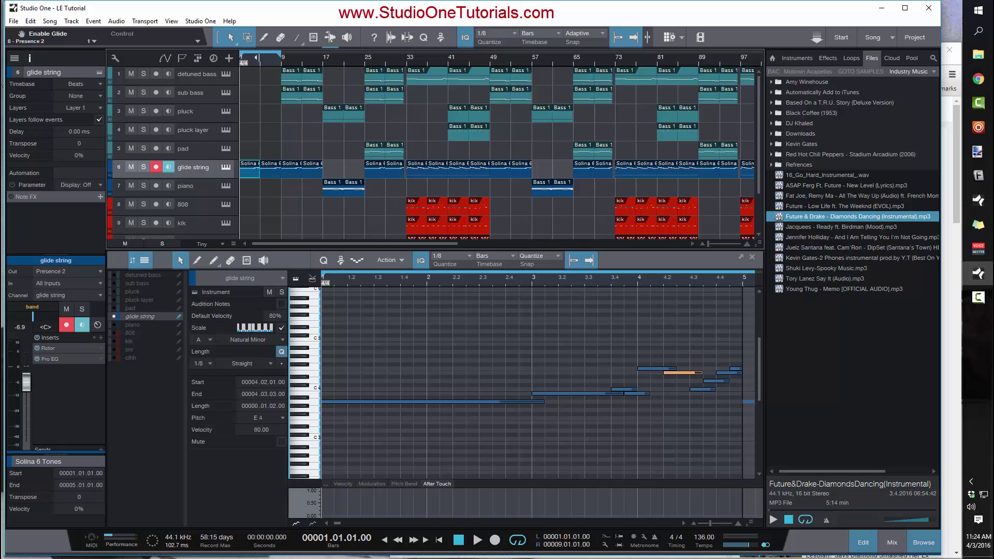
Shift the loop to bars 9–17 and test the detuned bass Mai Tai filter, BP12 then LP24 Ladder
left_click_drag(248, 57, 289, 57)
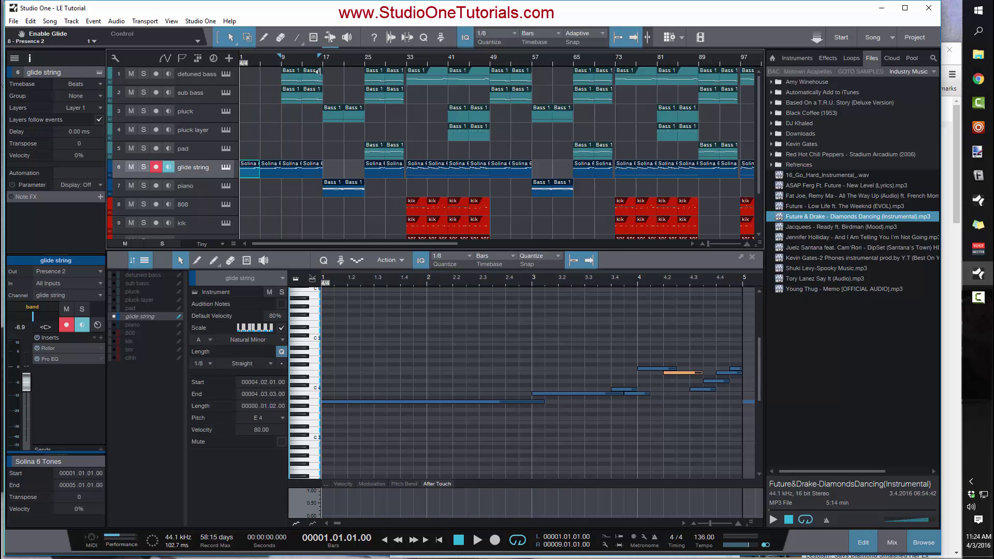
left_click(216, 81)
left_click(226, 75)
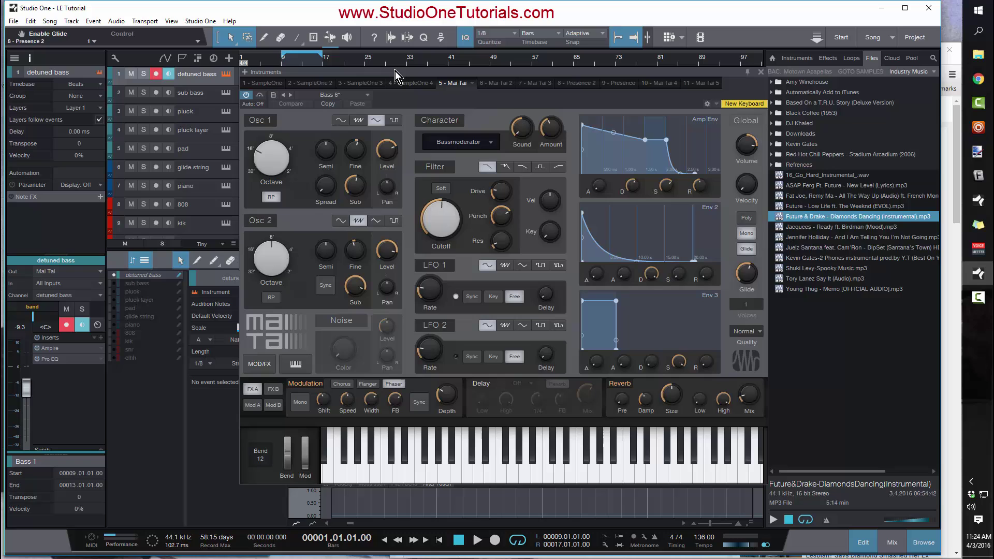
left_click_drag(396, 72, 416, 91)
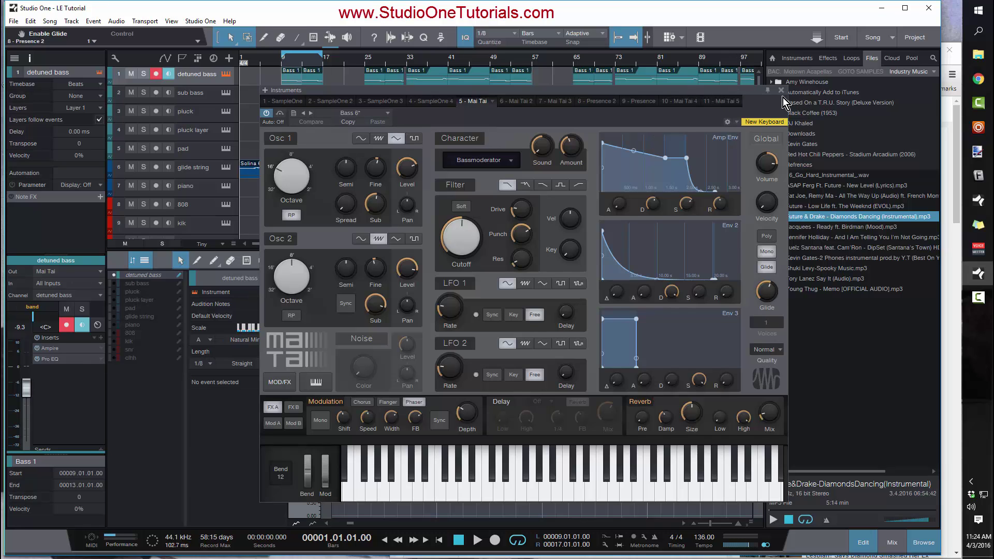
left_click(563, 185)
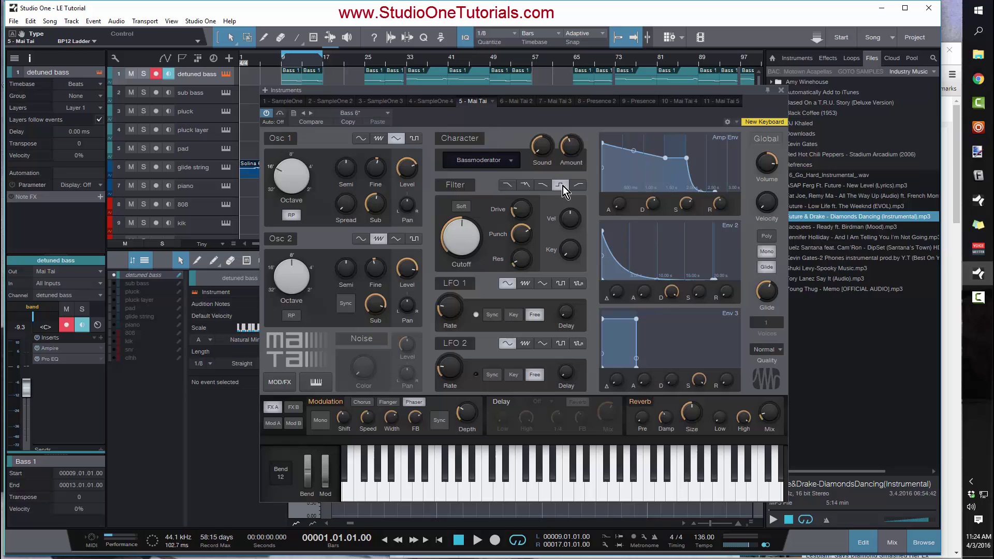
left_click(507, 185)
Solo the detuned bass and glide string and audition them over the bars 9–17 loop
left_click(782, 91)
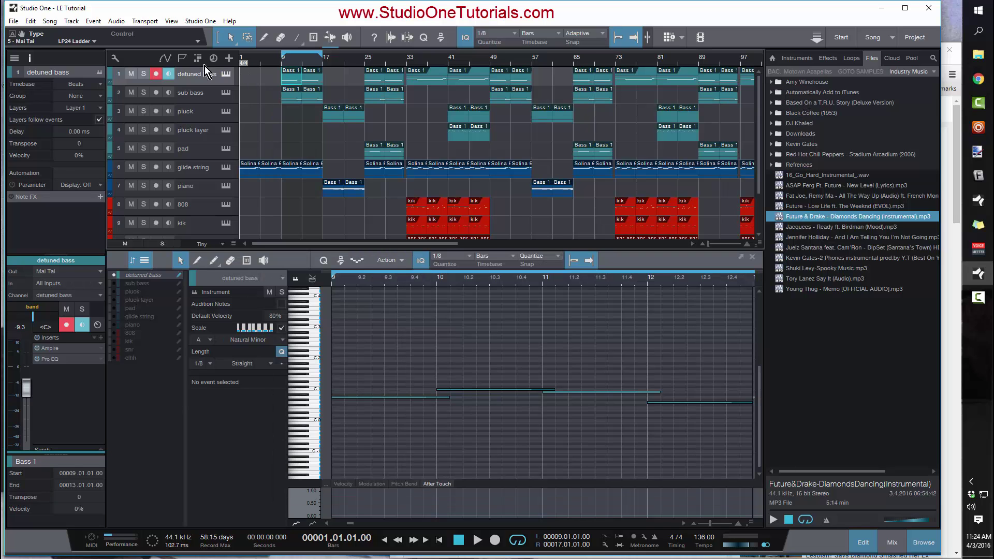
left_click(144, 74)
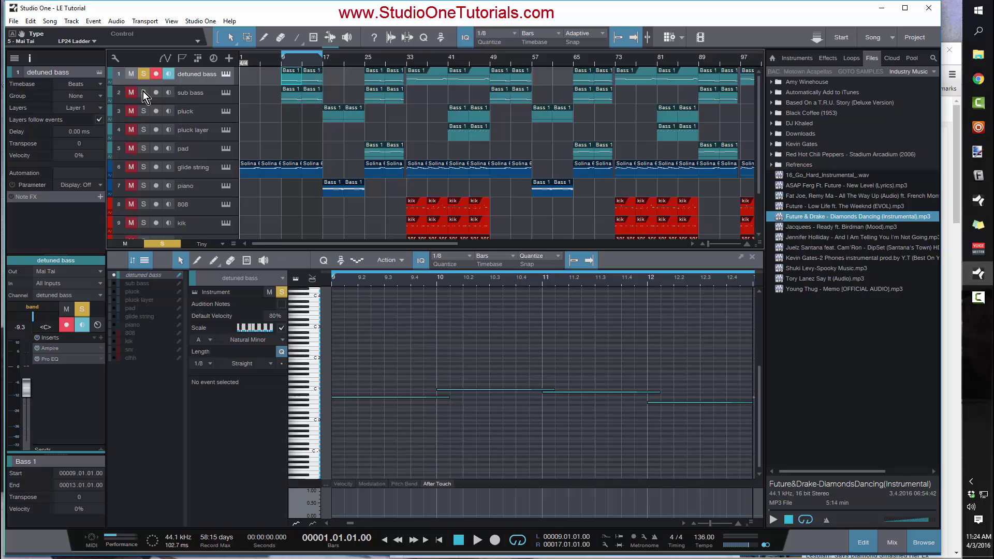
left_click(144, 167)
key("space")
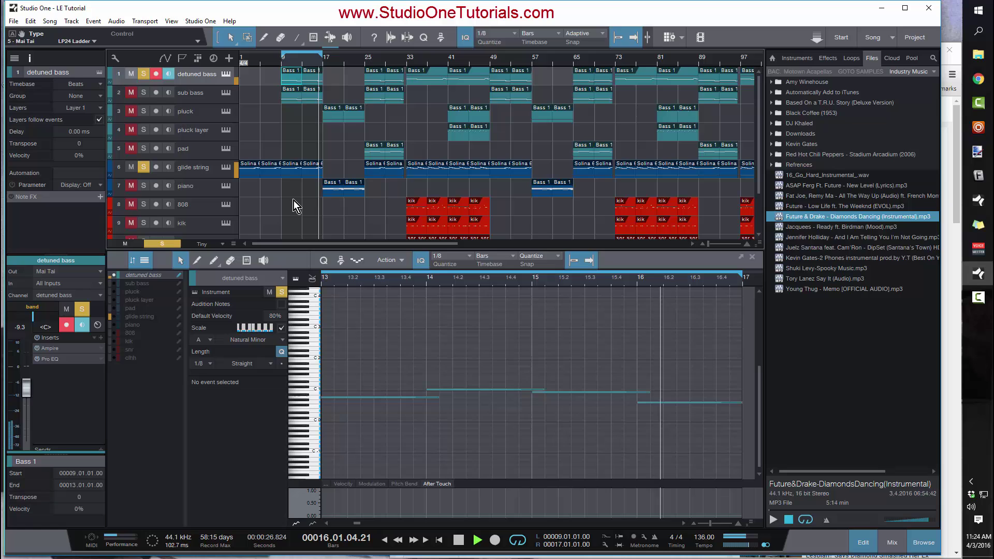
key("space")
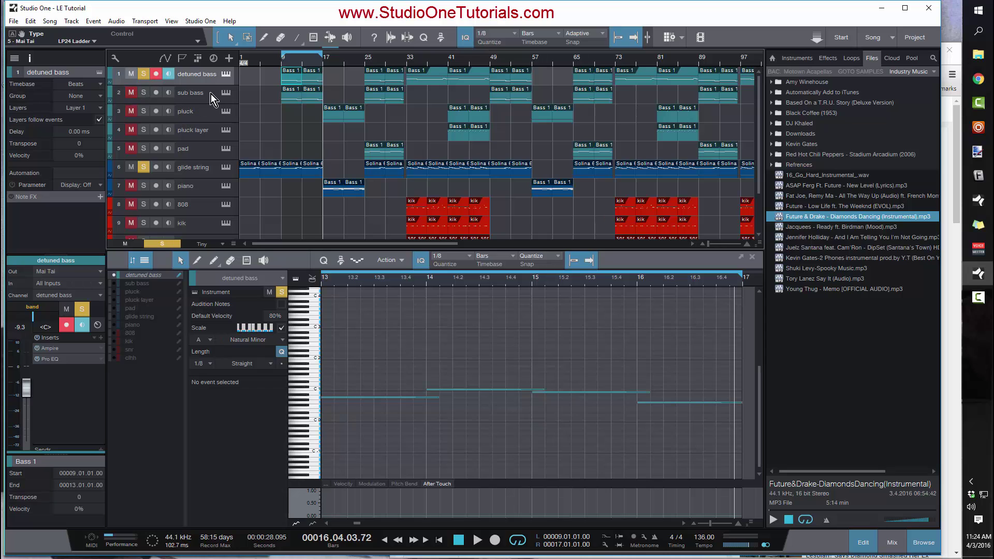
left_click(214, 95)
Solo the sub bass too and inspect its Mai Tai 4 patch's Subharmonium character
left_click(144, 92)
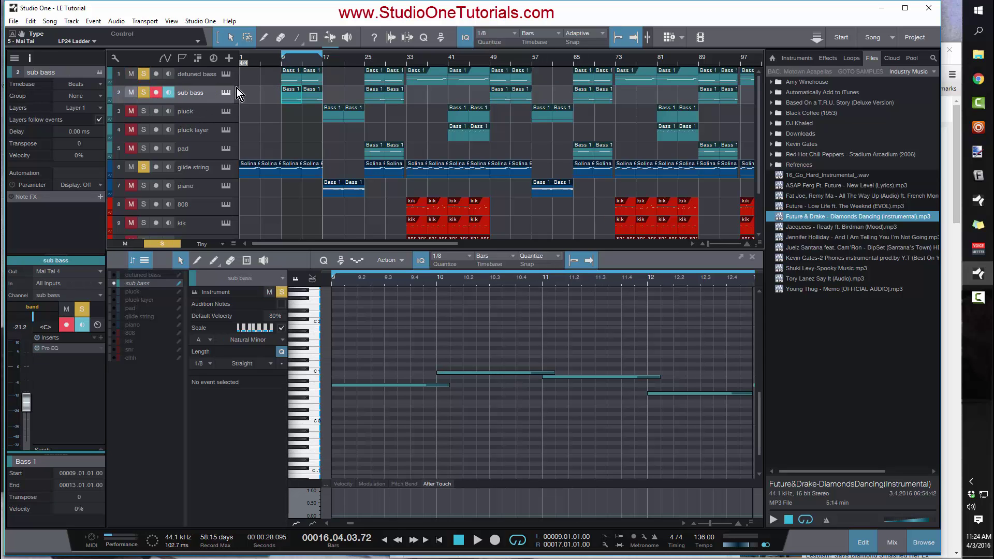
left_click(227, 92)
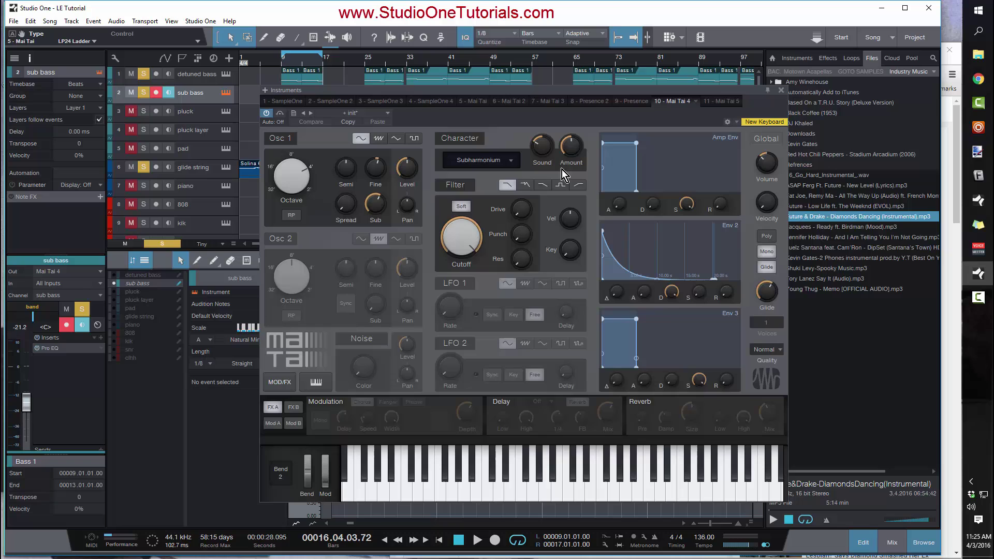
left_click(508, 160)
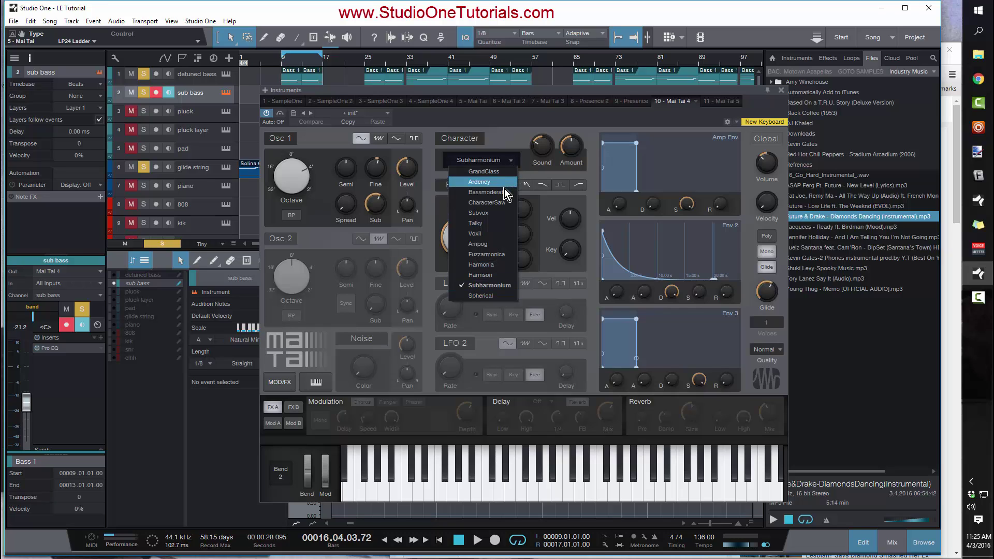
left_click(520, 123)
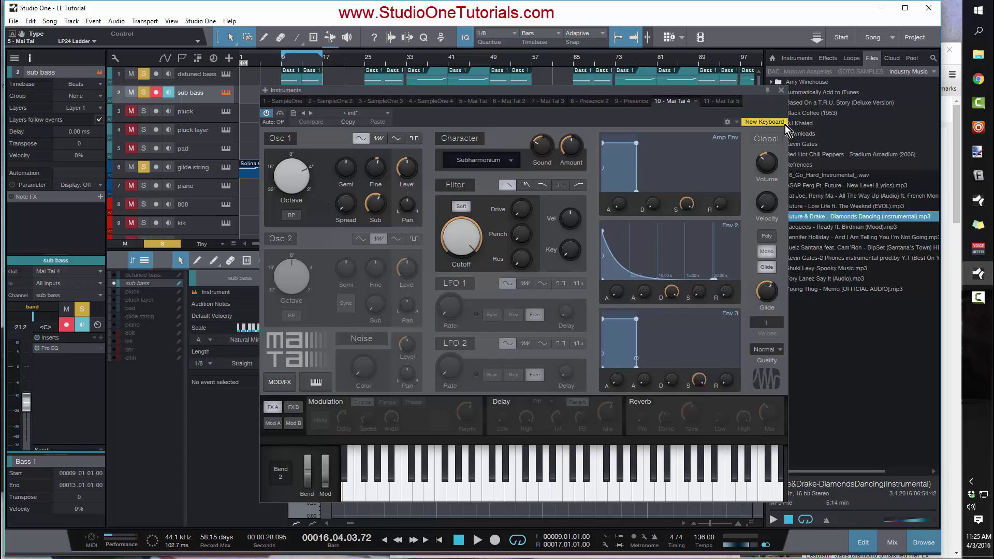
Close the Mai Tai editor and play the soloed basses from bar 9
left_click(782, 91)
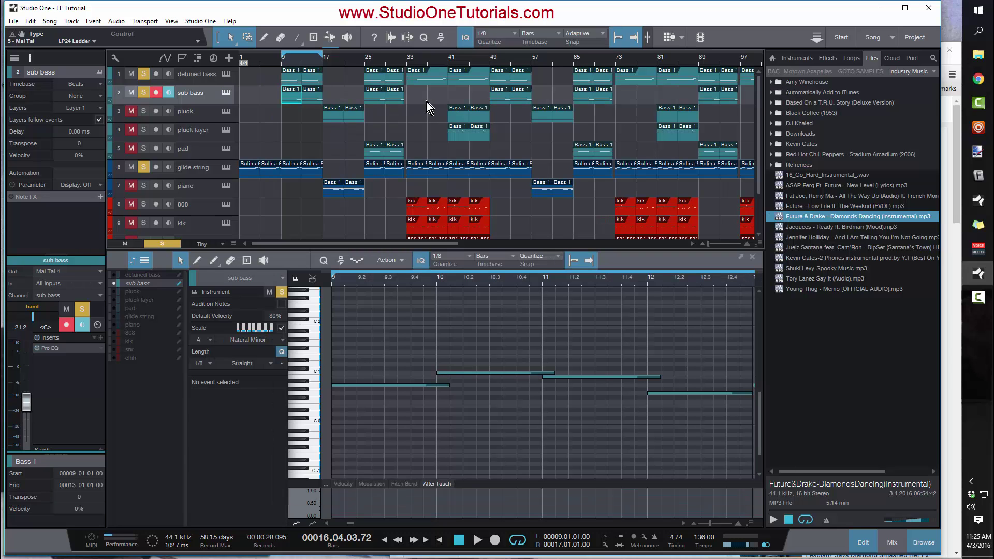
left_click(283, 63)
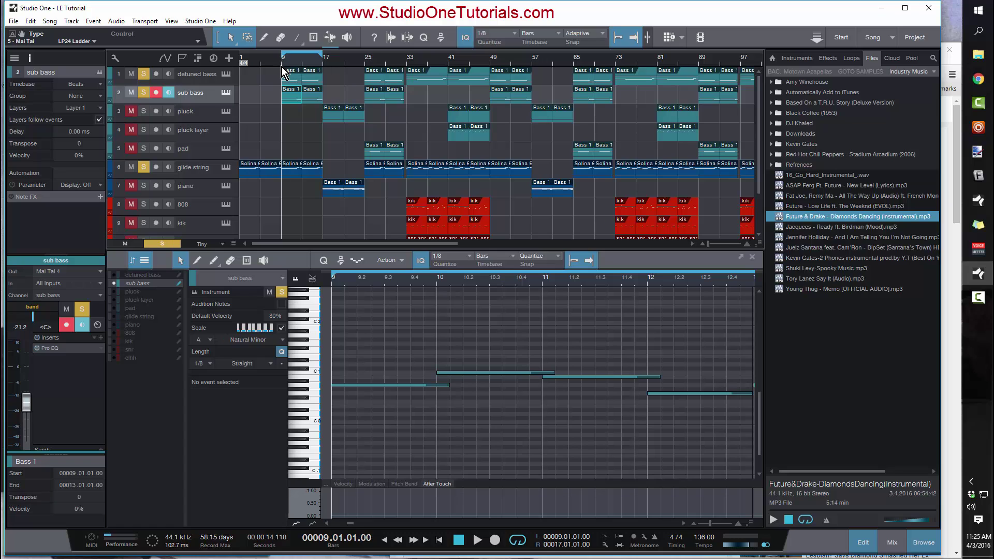
key("space")
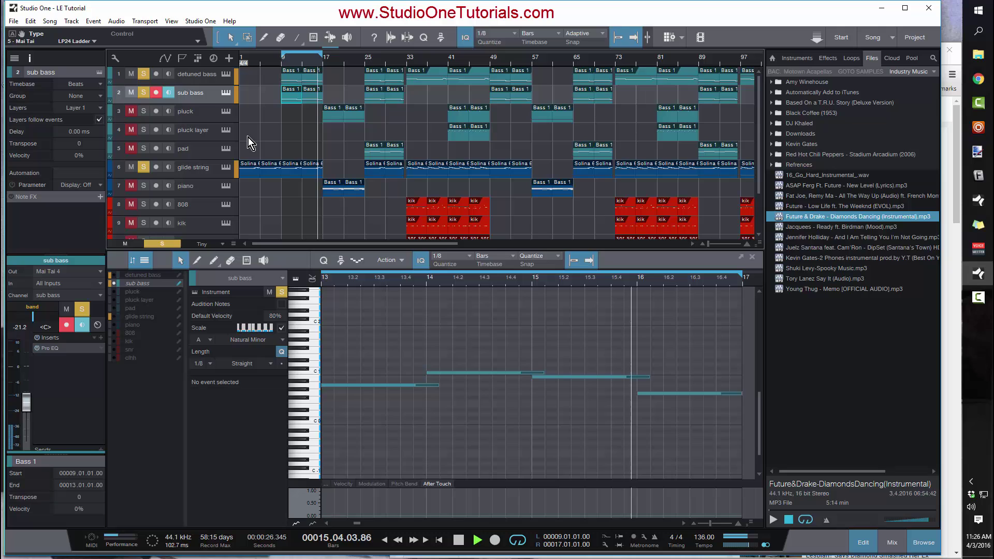
Stop playback, extend the loop end to bar 25, and set the playhead to bar 17
key("space")
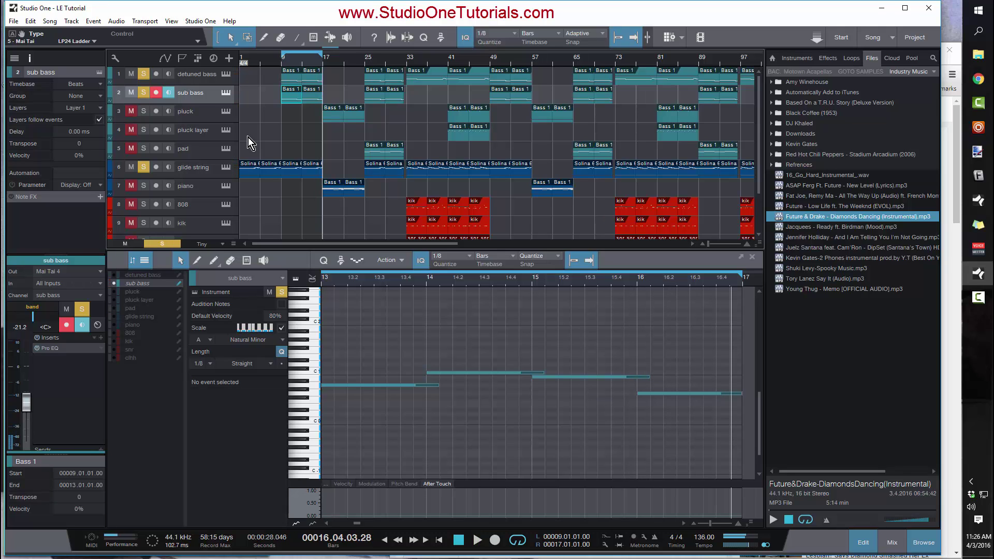
left_click_drag(322, 53, 364, 73)
left_click(324, 64)
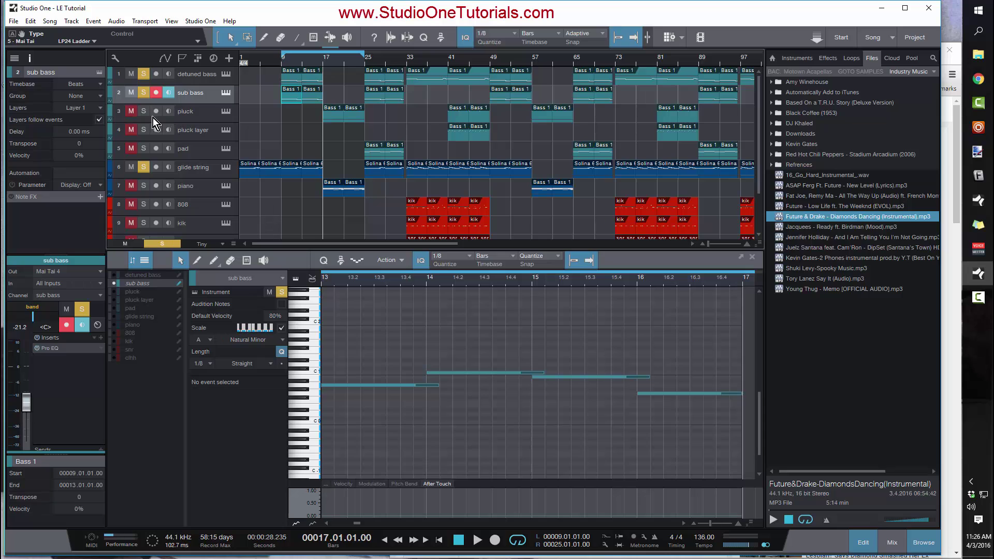
left_click(226, 111)
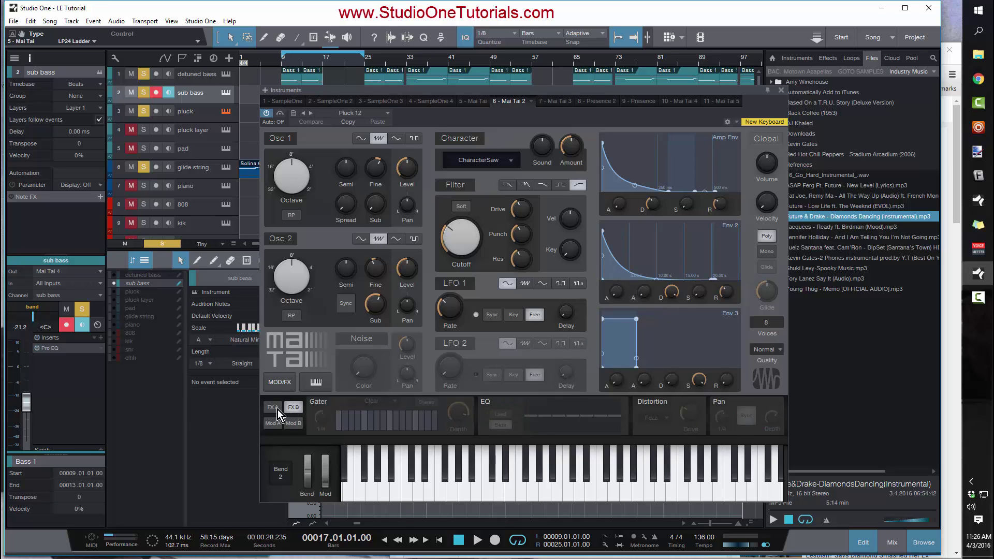
left_click(273, 423)
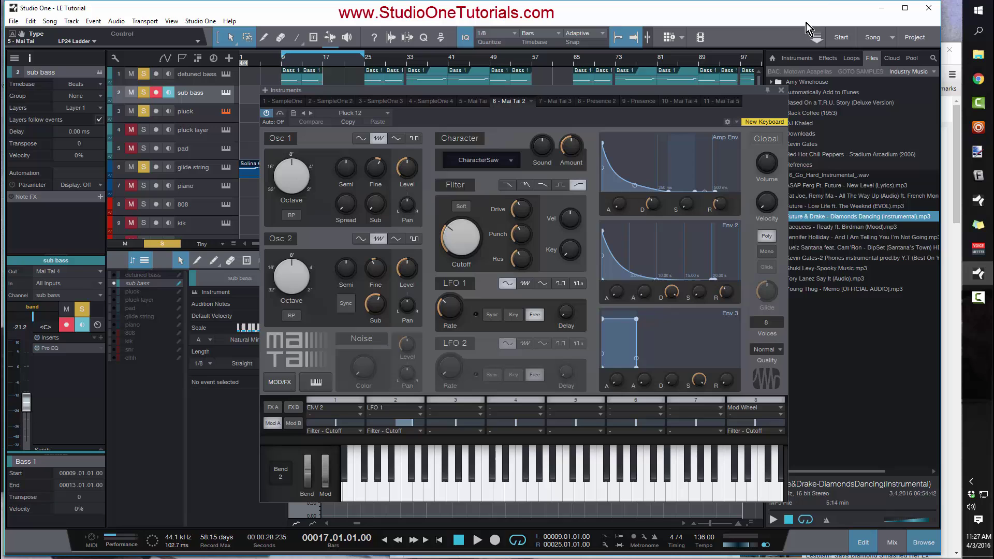
Play from bar 17, then solo the piano and open its 'Acoustic Piano - Soft' Presence XT patch
left_click(782, 91)
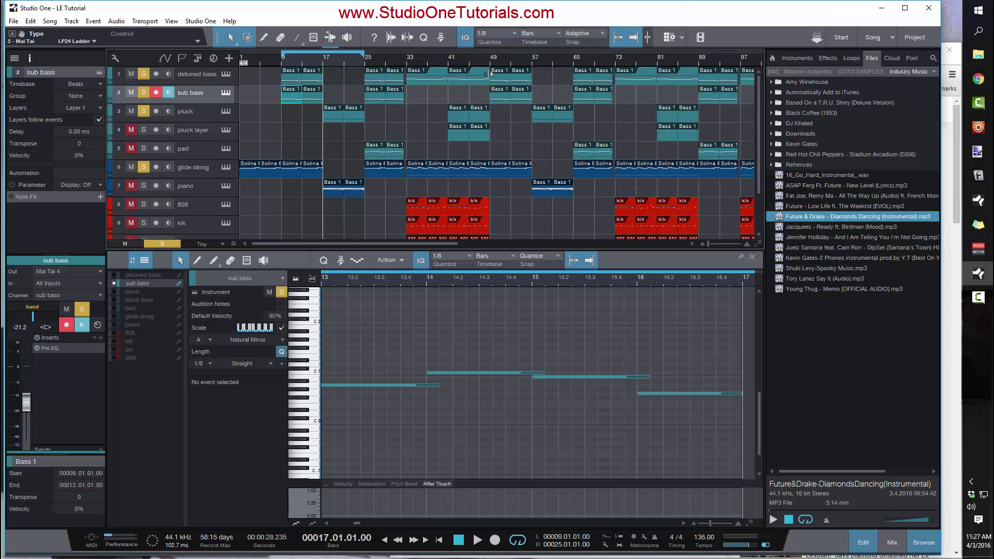
key("space")
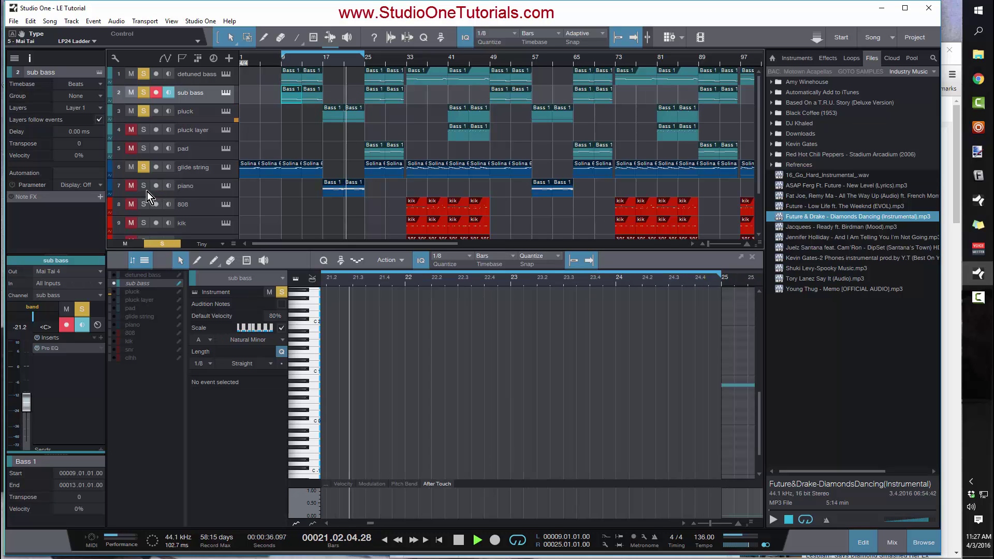
key("space")
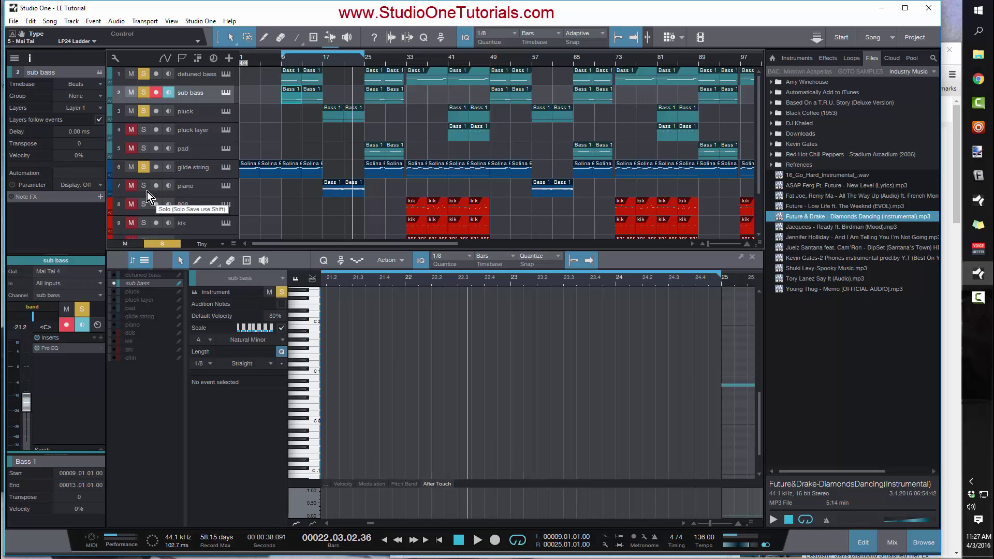
left_click(144, 185)
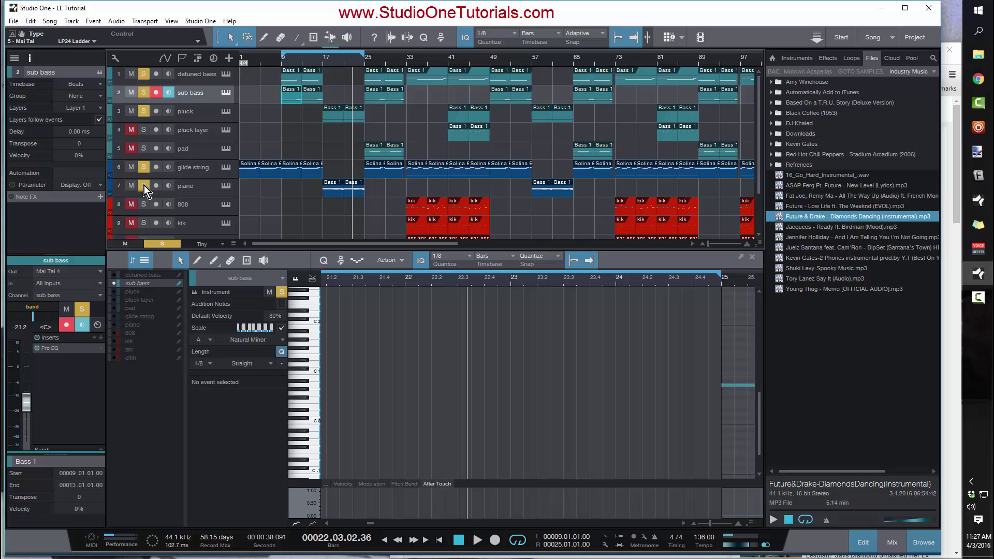
left_click(225, 184)
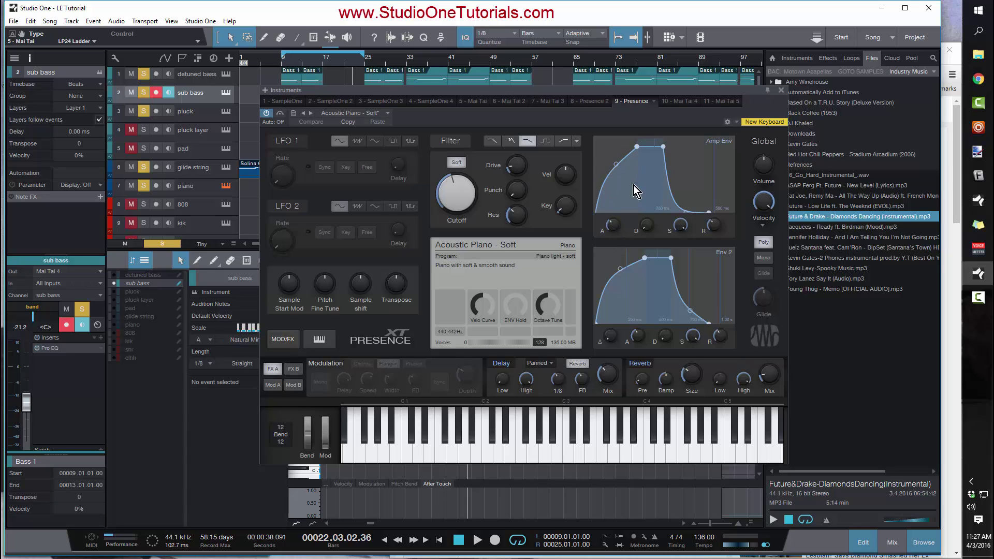
Reposition and enlarge the Presence window and nudge the playhead back slightly
left_click_drag(362, 95, 340, 219)
left_click(323, 60)
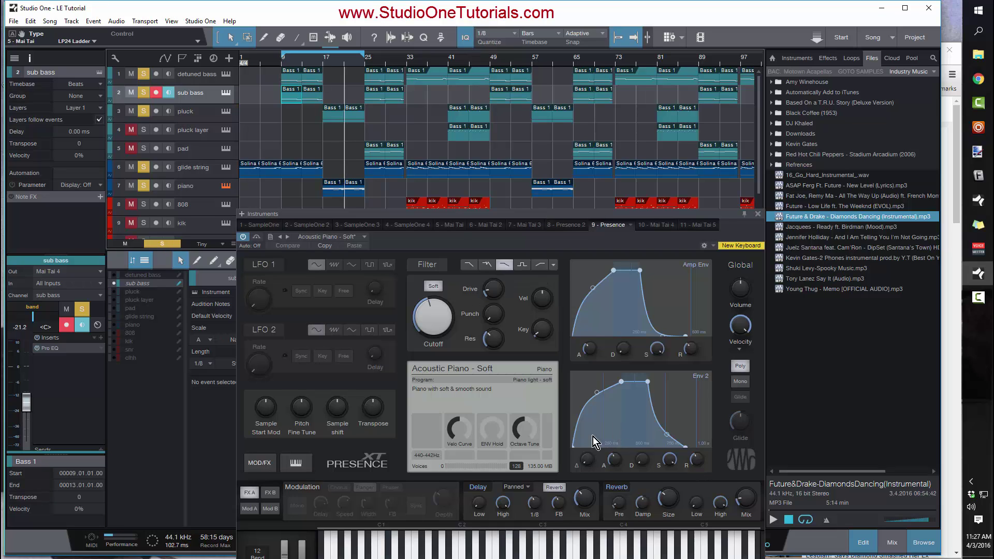
left_click_drag(460, 216, 460, 157)
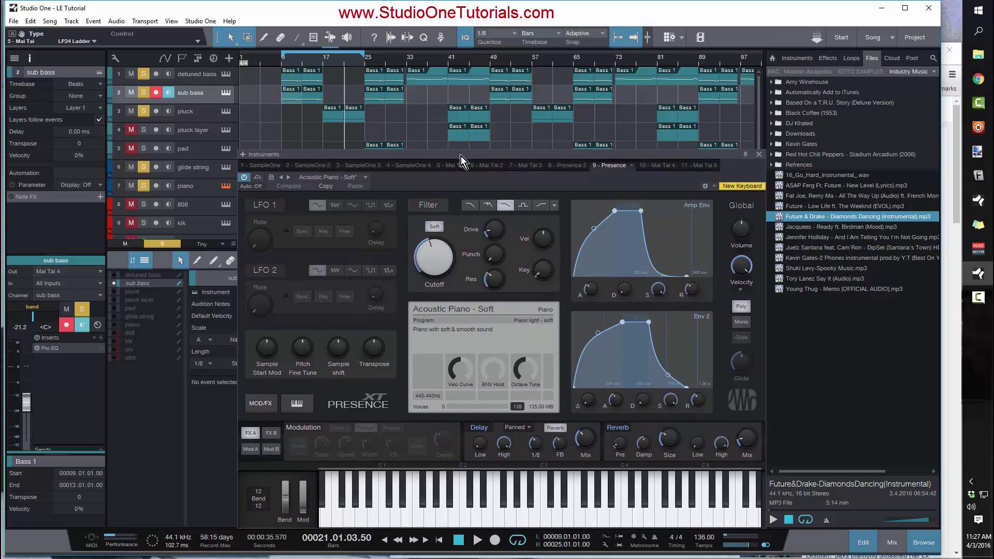
Confirm Mod A slot 3 routes Env 2 to Filter - Resonance, raise resonance slightly, and close the editor
left_click(250, 449)
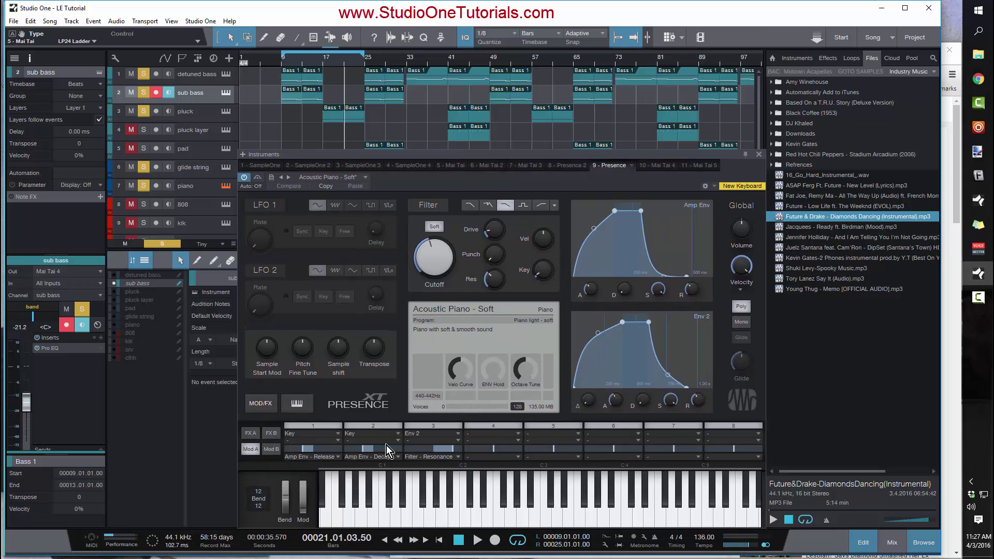
left_click(454, 436)
left_click(453, 407)
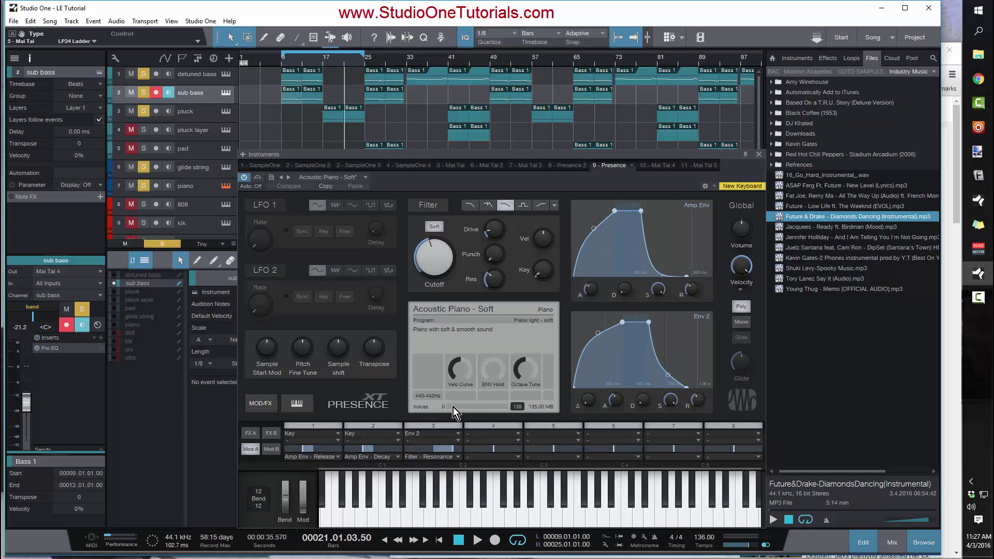
left_click(454, 460)
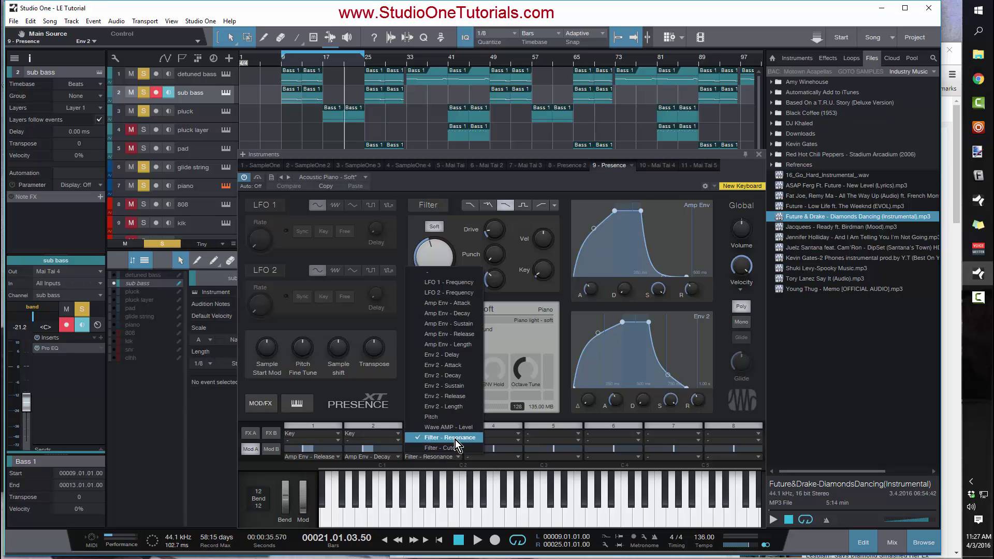
left_click(455, 439)
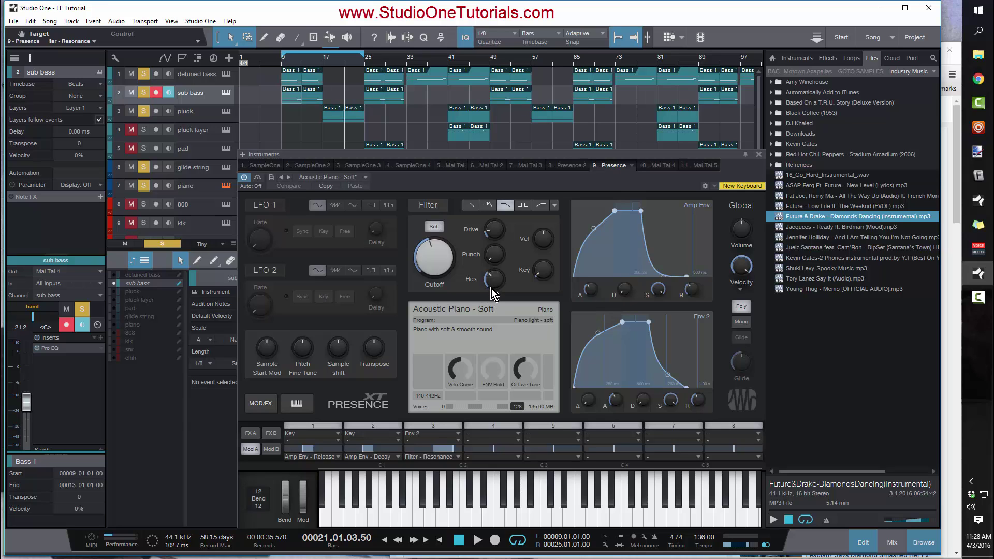
left_click_drag(492, 288, 493, 264)
left_click(759, 154)
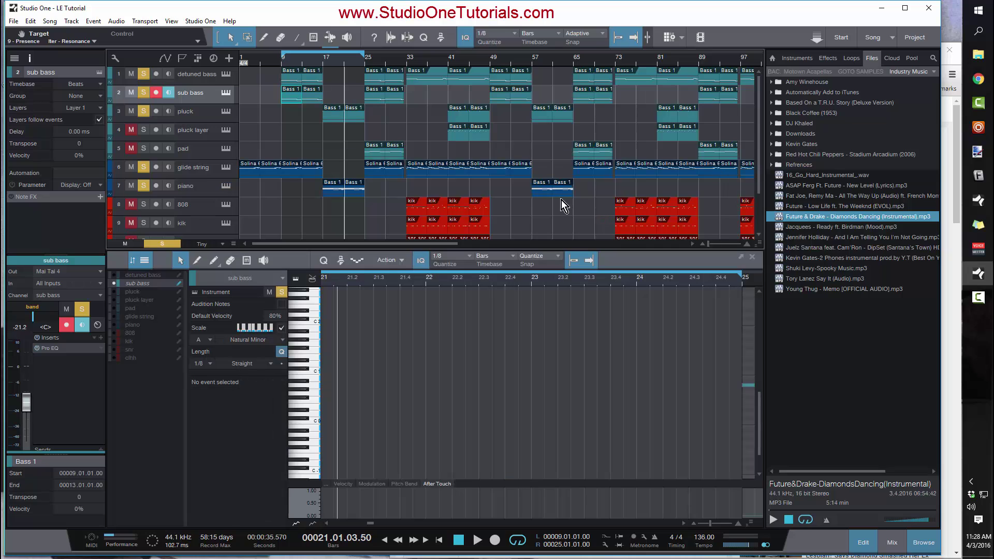
Bring the pad track back in, drag the loop to bars 25–33, and put the playhead at bar 25
left_click(143, 151)
left_click_drag(365, 56, 407, 81)
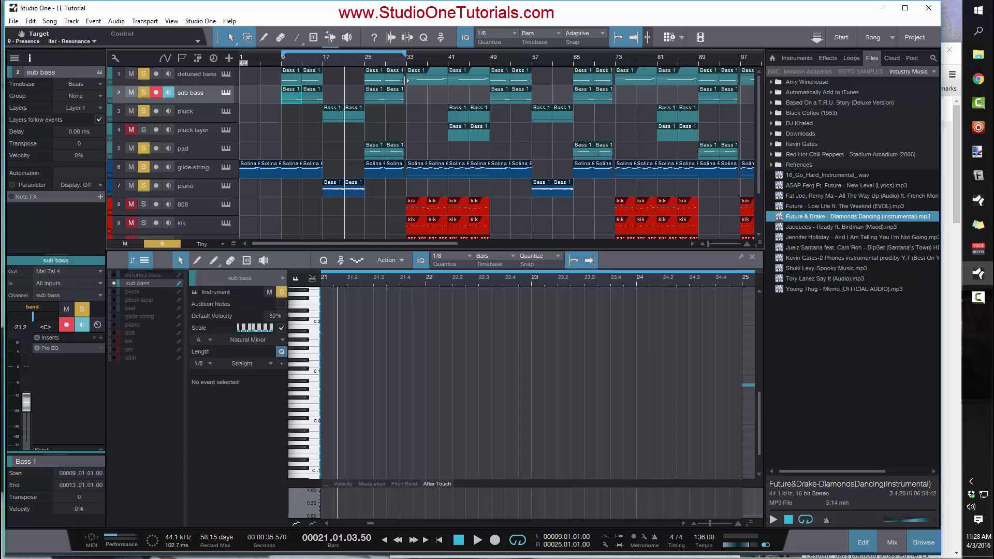
left_click_drag(282, 57, 358, 97)
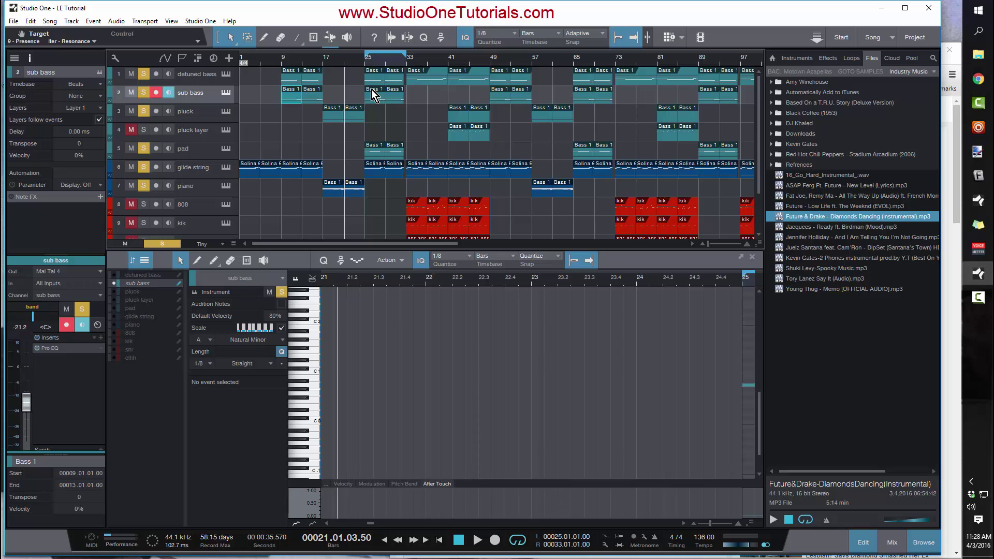
left_click(364, 62)
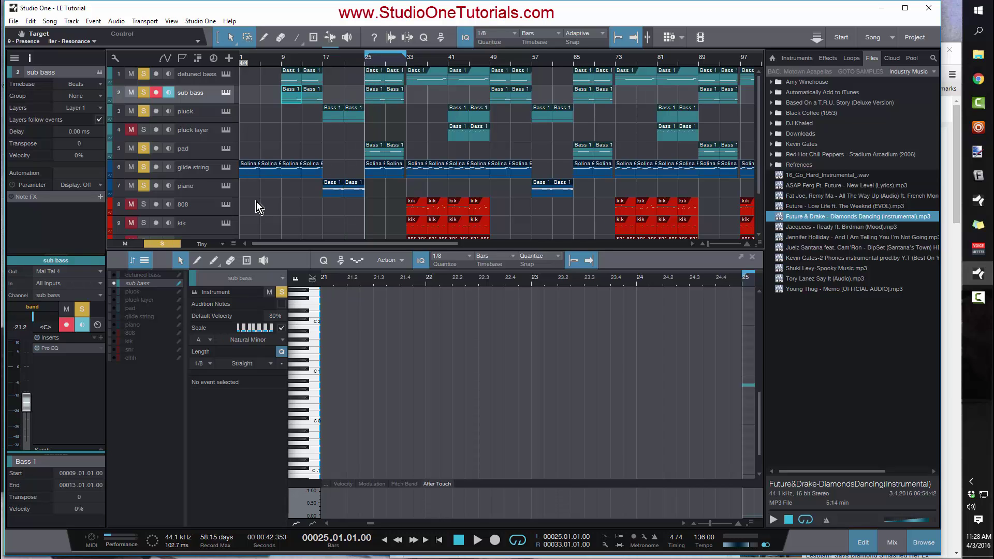
Glance at the pad's Mai Tai patch, then play the bars 25–33 loop with the note editor zoomed out
left_click(226, 149)
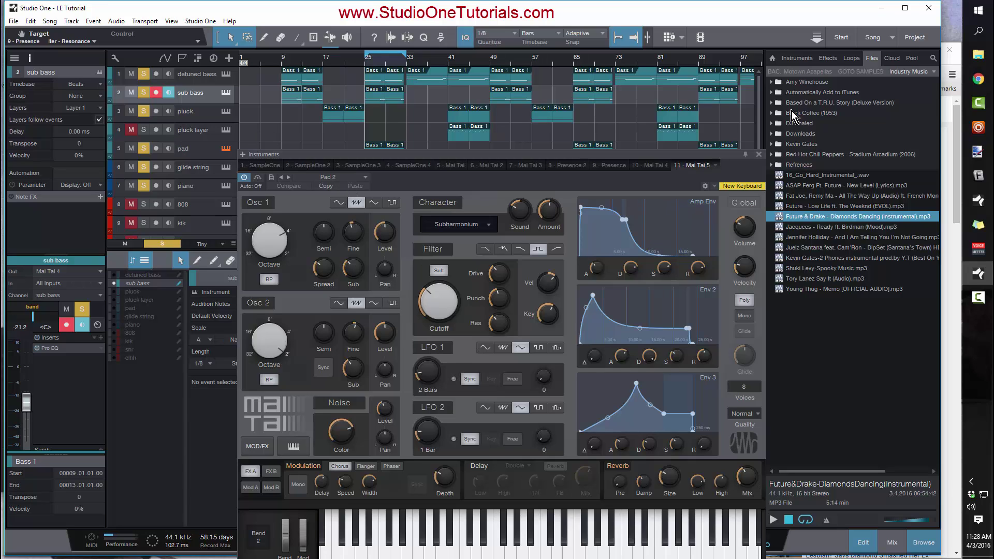
left_click(759, 154)
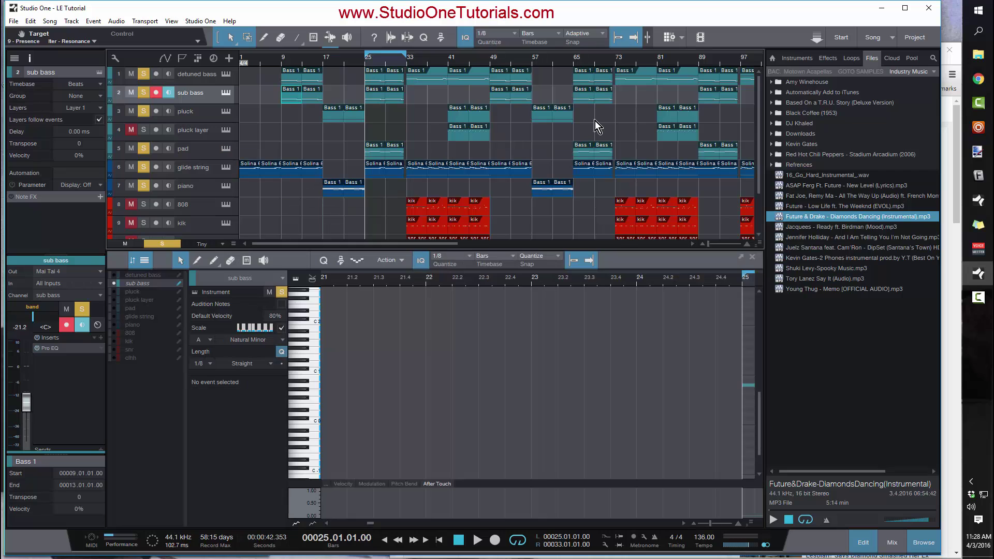
key("space")
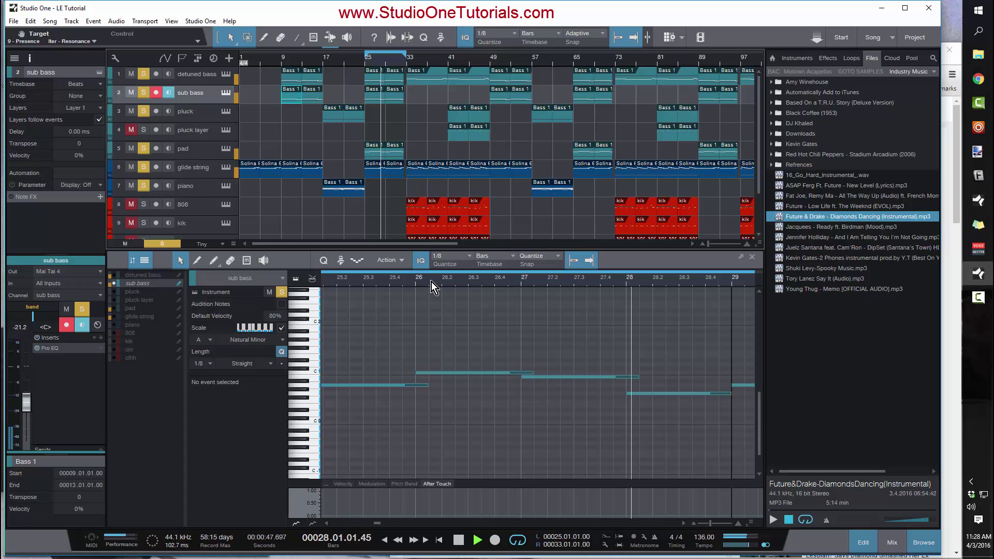
left_click_drag(431, 282, 412, 274)
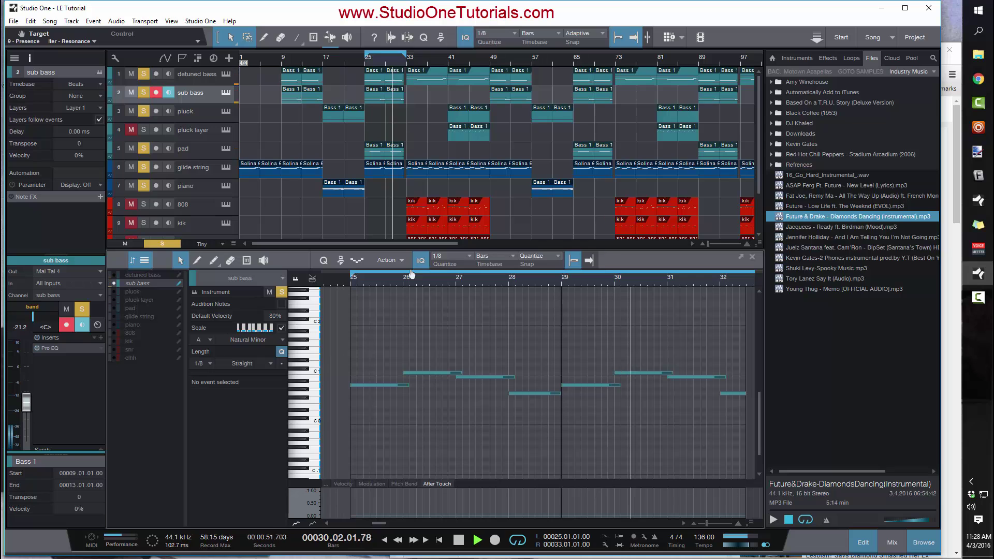
key("space")
Show the pad part from bar 25 and move the playhead back to bar 23
left_click(375, 151)
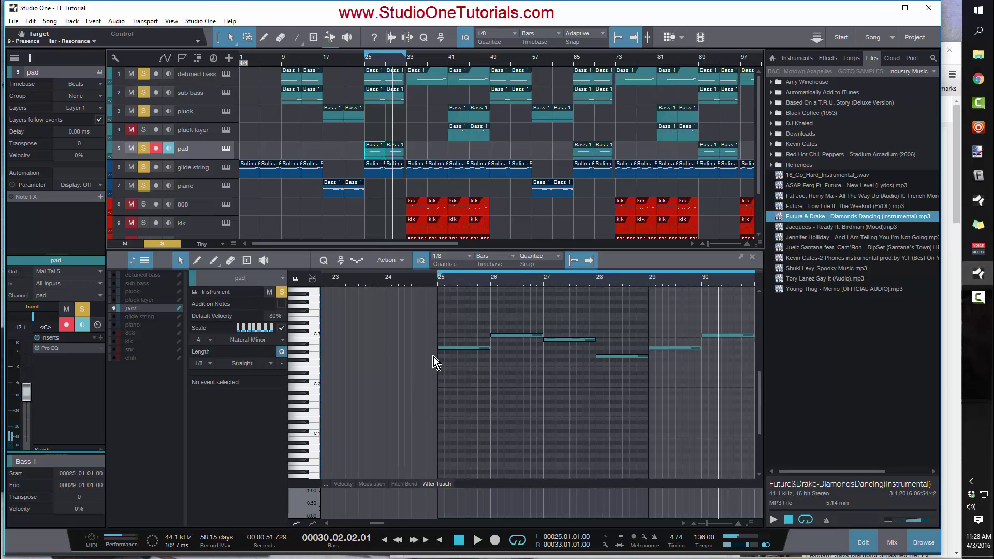
scroll(478, 295, "down", 3)
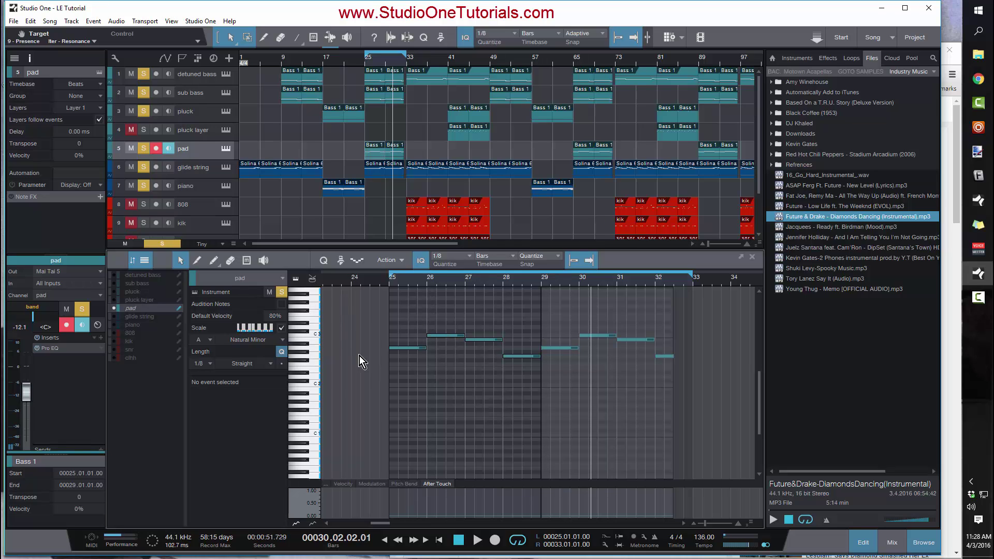
left_click(365, 66)
left_click(356, 61)
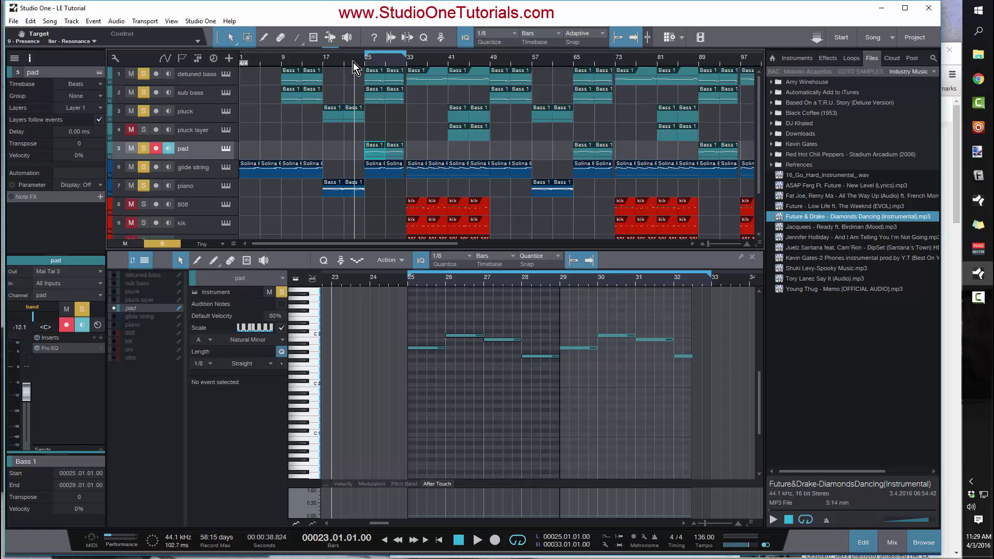
Play from bar 23, extend the loop end to bar 57, stop, and cue bar 41
key("space")
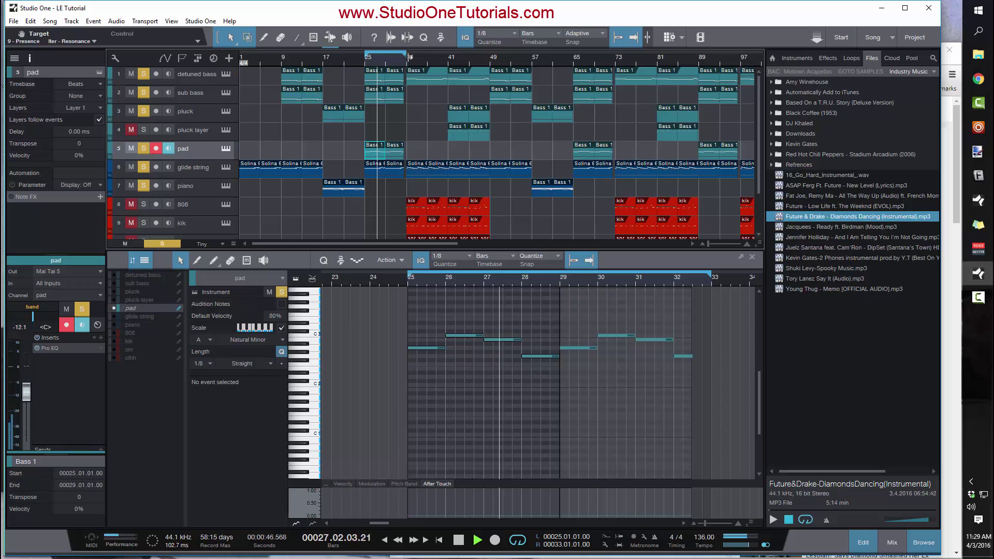
left_click_drag(405, 54, 531, 53)
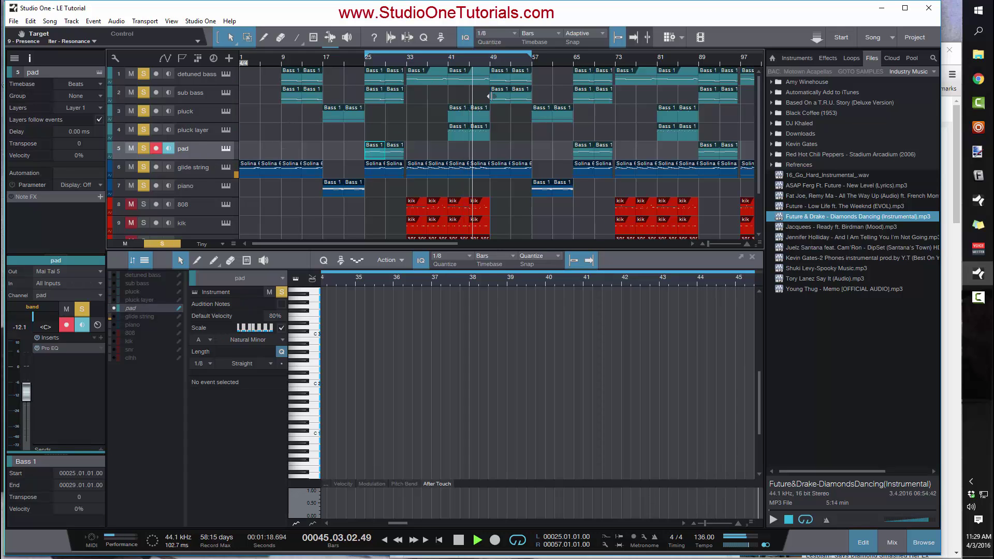
key("space")
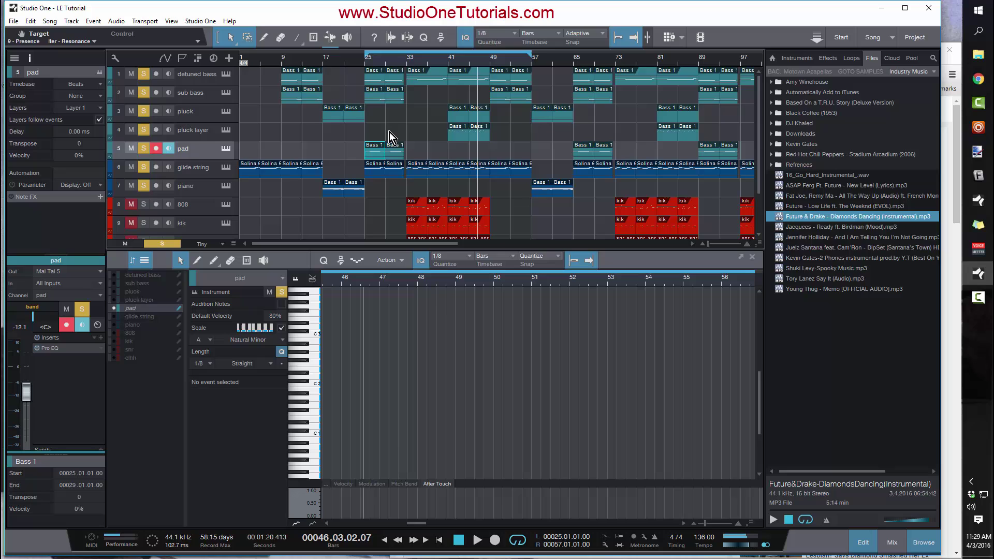
left_click(450, 58)
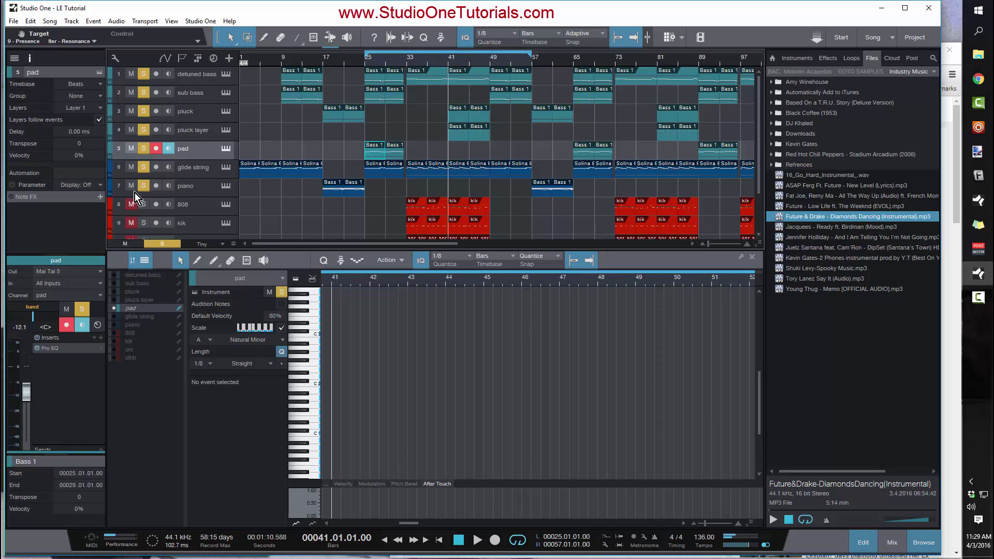
Review the pluck layer's Mai Tai 'Pluck 7' patch, close it, and play from bar 41
left_click(224, 130)
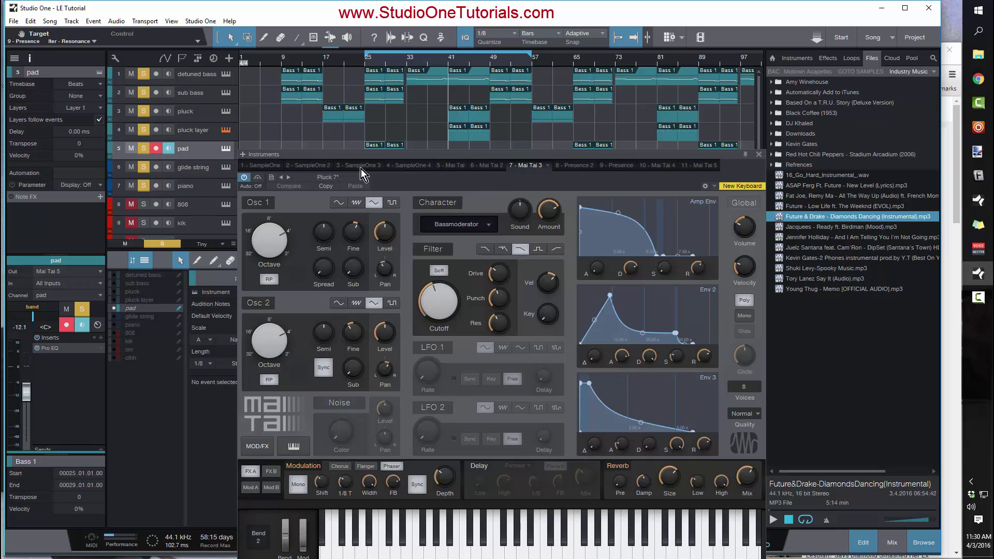
mouse_move(394, 323)
left_click(760, 154)
key("space")
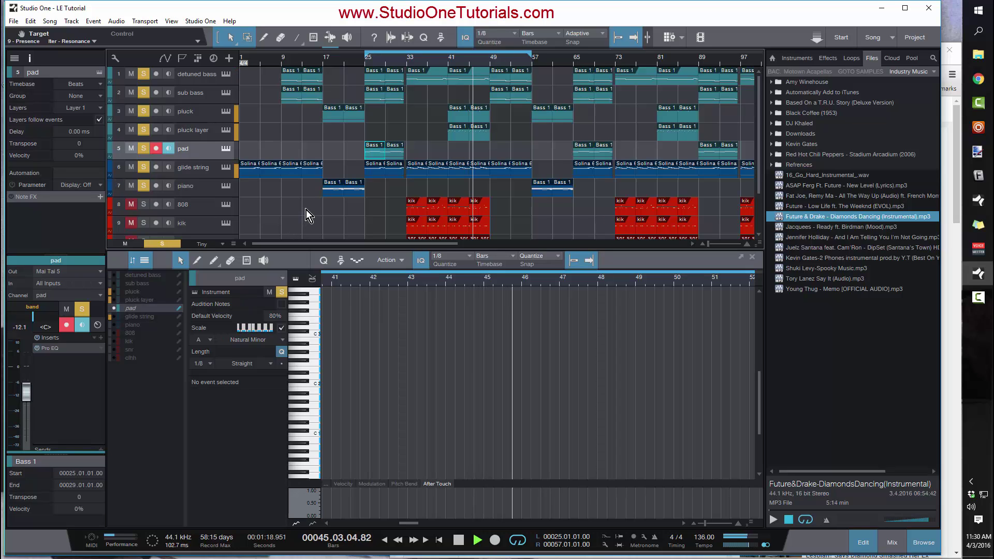
Stop playback, scroll to the drum tracks, and restart the full beat from bar 33
scroll(306, 210, "down", 3)
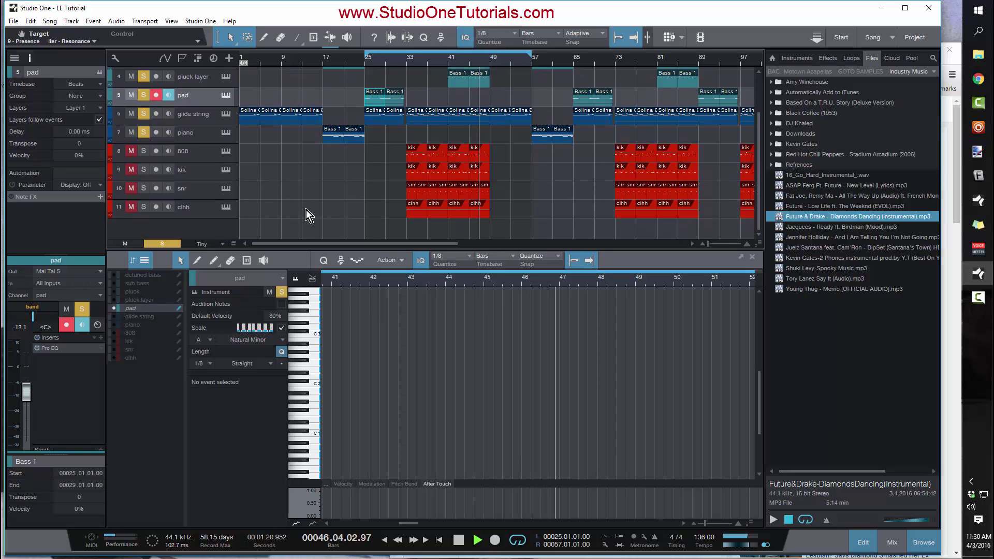
scroll(551, 205, "up", 3)
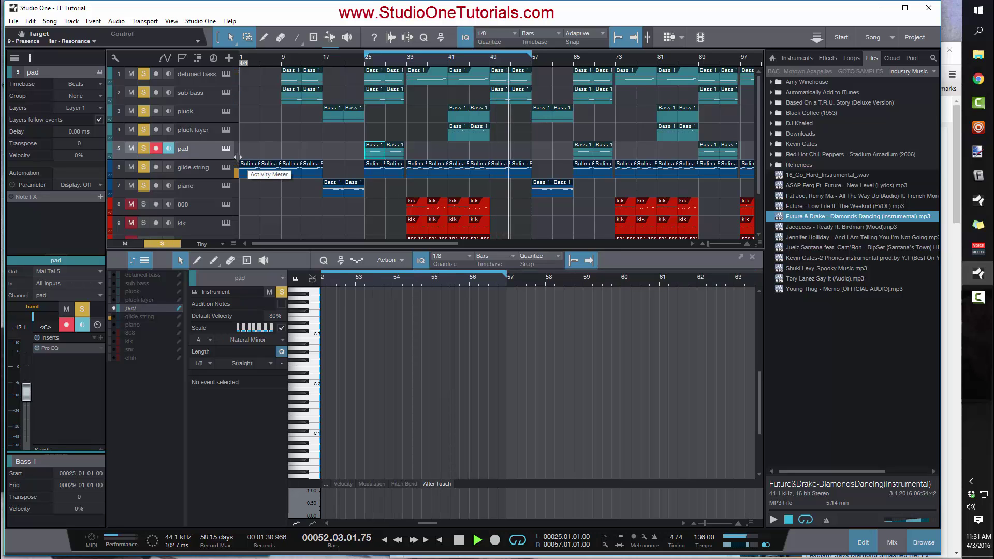
key("space")
scroll(151, 209, "down", 2)
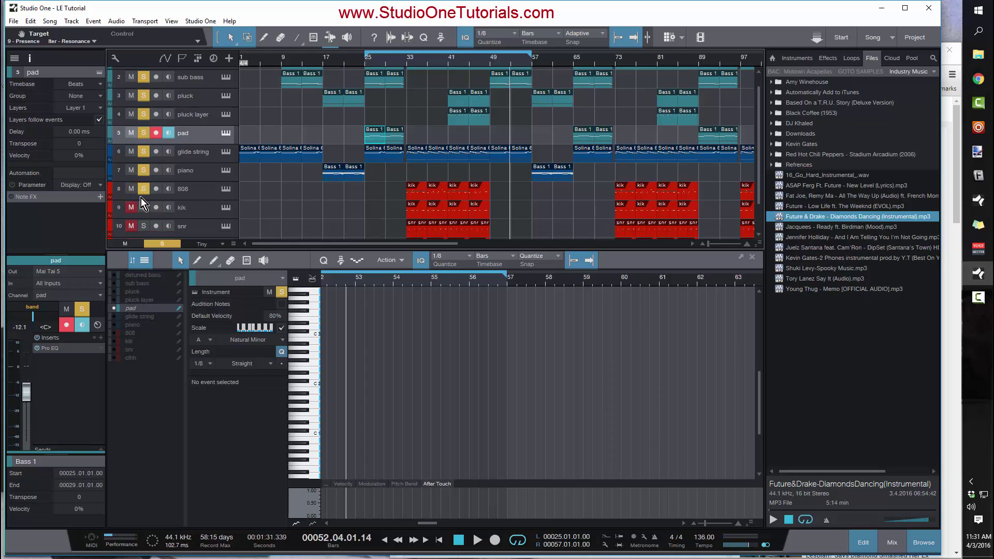
scroll(150, 211, "down", 2)
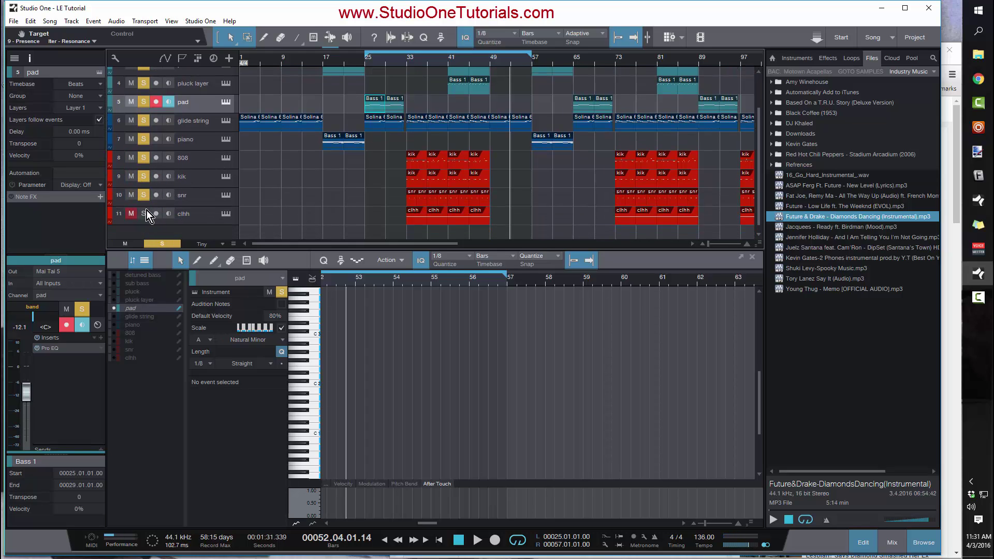
left_click(407, 60)
key("space")
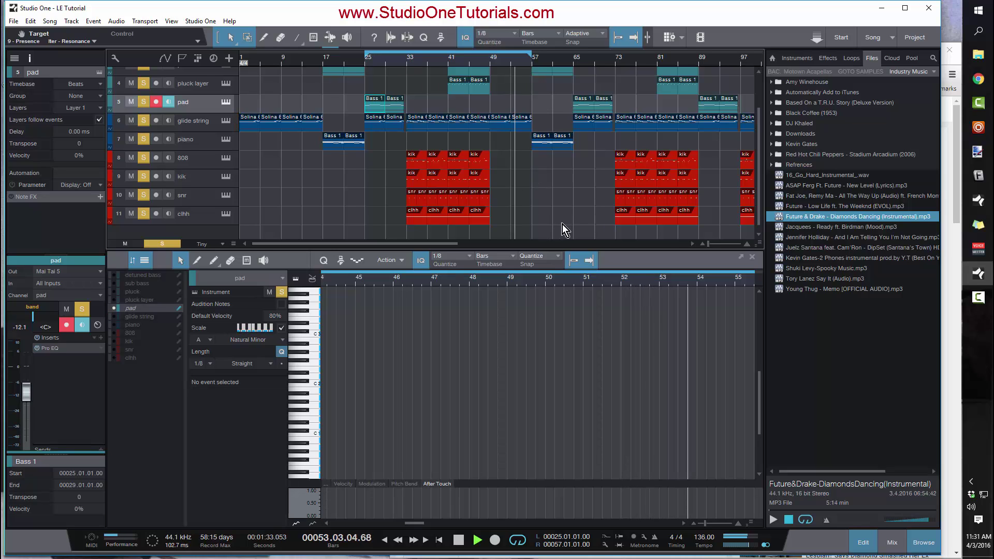
key("space")
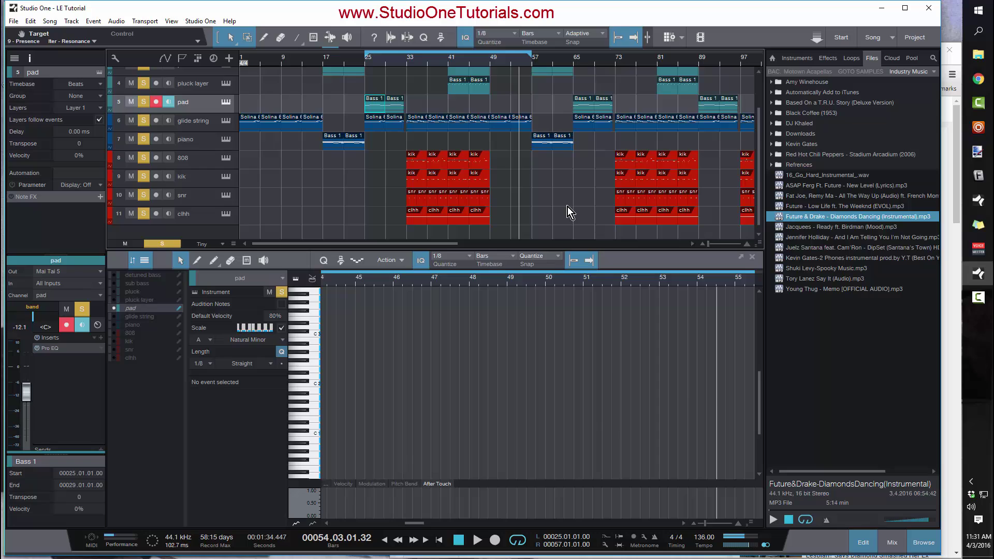